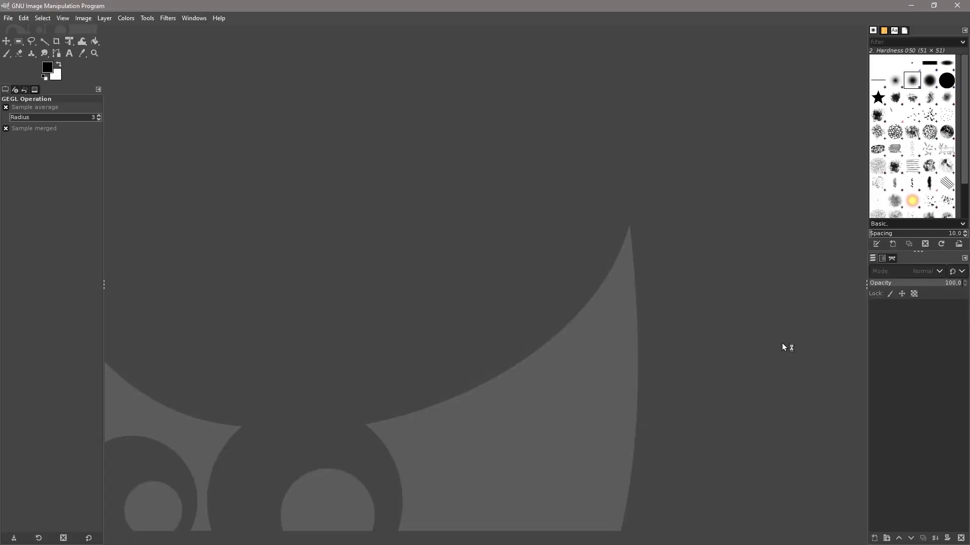
# Drag final render.png from the Containers folder onto the Fotor editor canvas.
pyautogui.hotkey('alt', 'Tab')
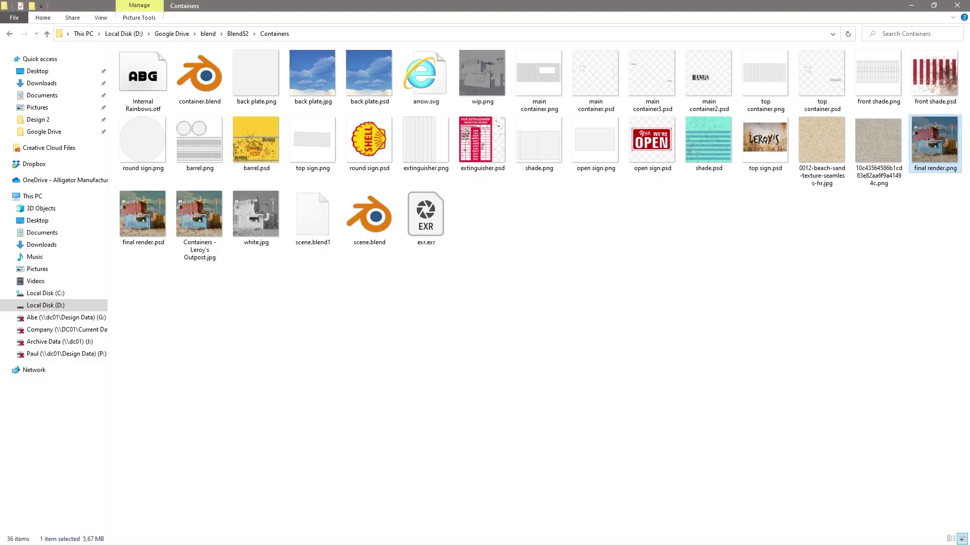
pyautogui.click(938, 148)
pyautogui.moveTo(935, 144); pyautogui.dragTo(462, 299)
pyautogui.hotkey('alt', 'Tab')
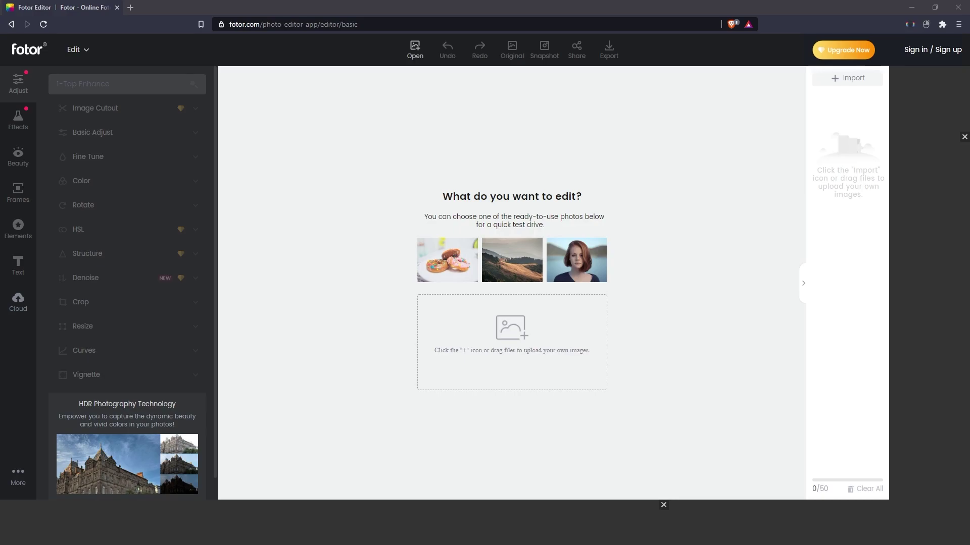
pyautogui.hotkey('alt', 'Tab')
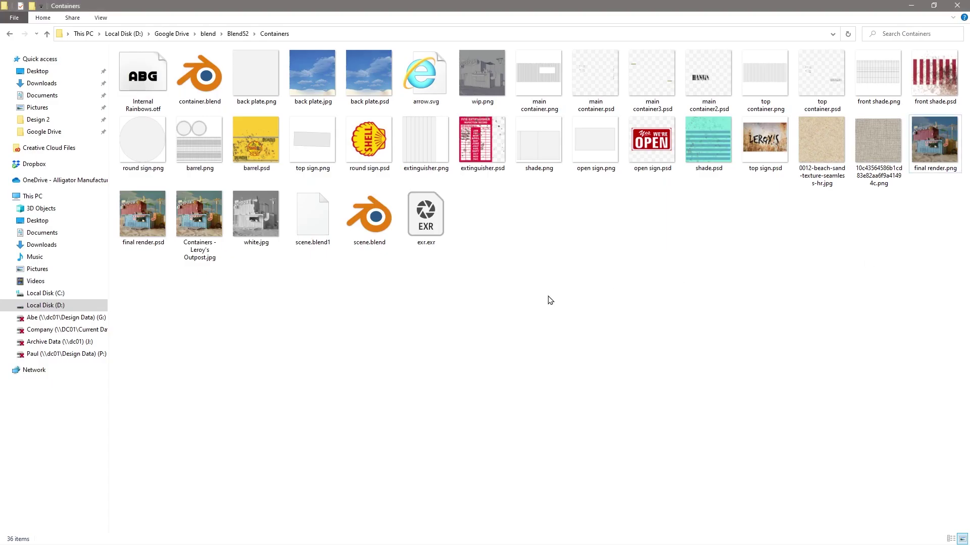
pyautogui.moveTo(926, 154); pyautogui.dragTo(492, 356)
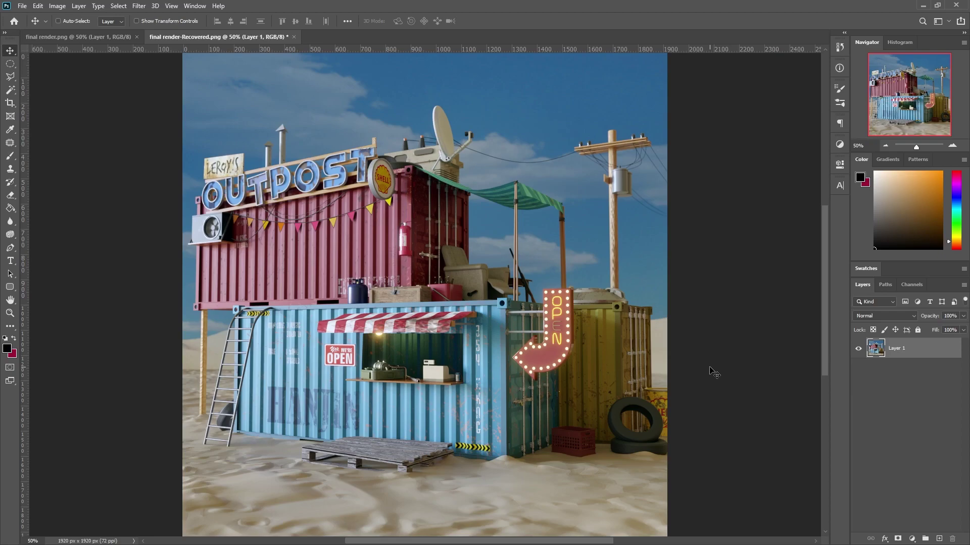
# Show the Histogram panel with its channel set to Luminosity.
pyautogui.click(901, 44)
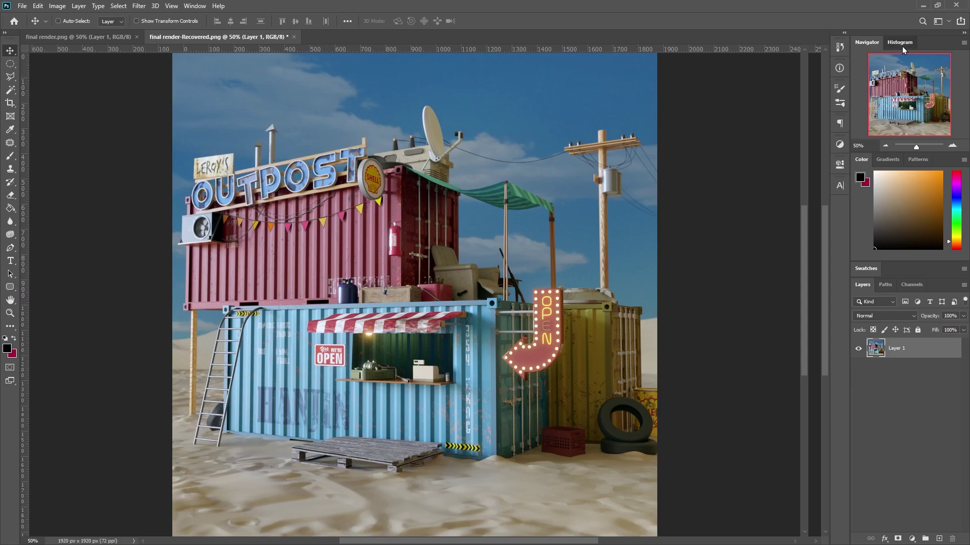
pyautogui.click(884, 60)
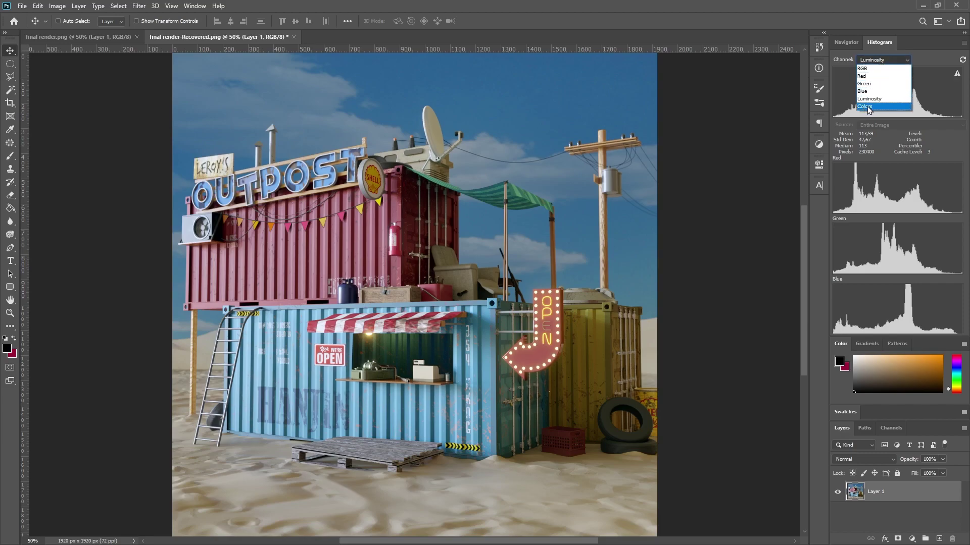
pyautogui.click(895, 99)
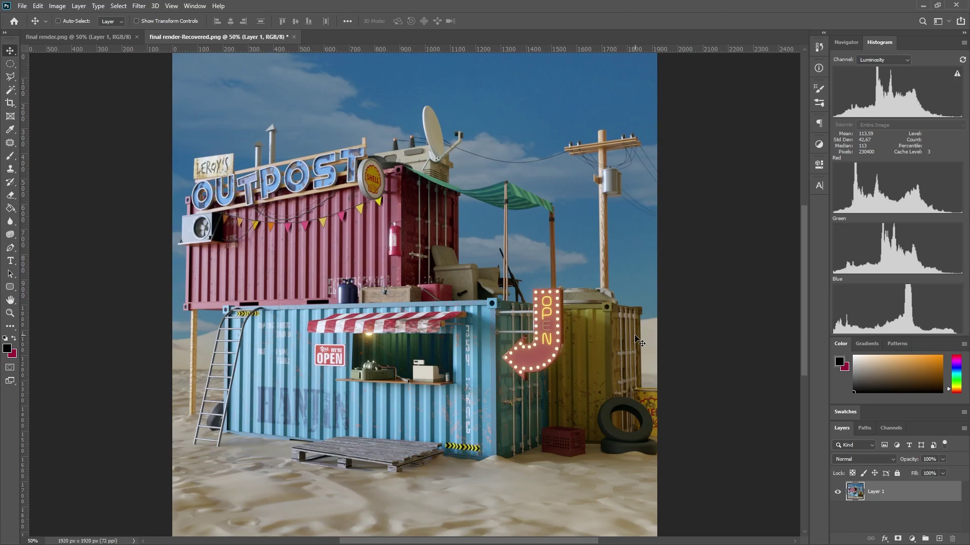
# Apply Auto Color and compare it against the original in the History panel.
pyautogui.click(53, 7)
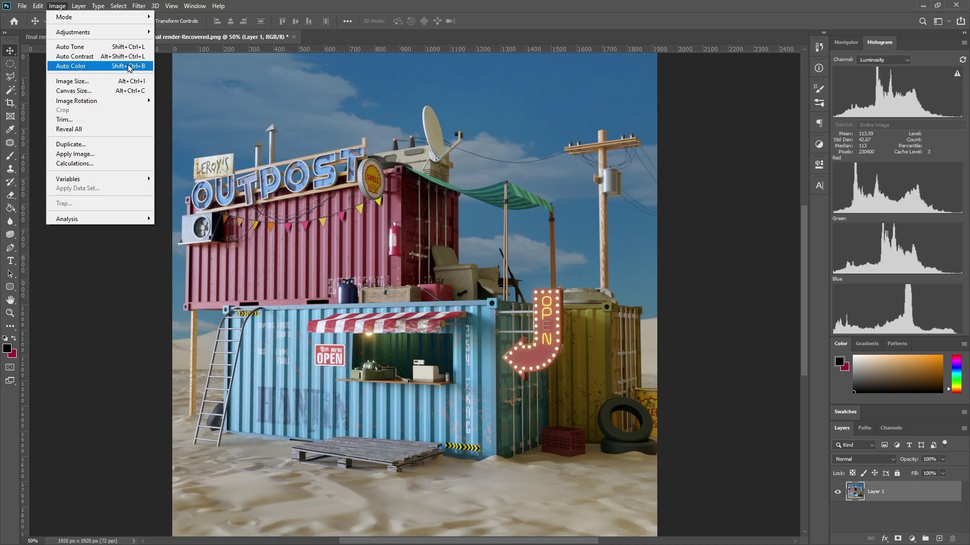
pyautogui.click(99, 68)
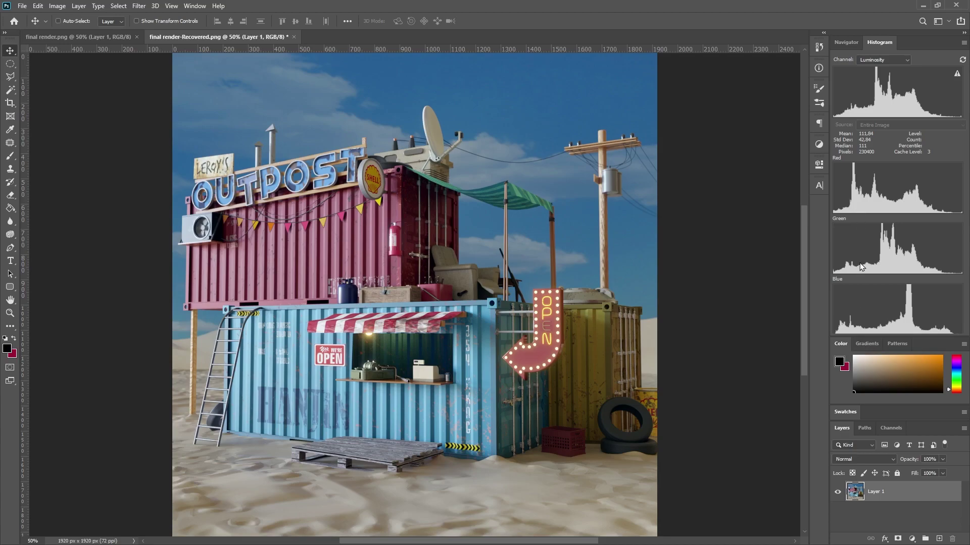
pyautogui.click(816, 52)
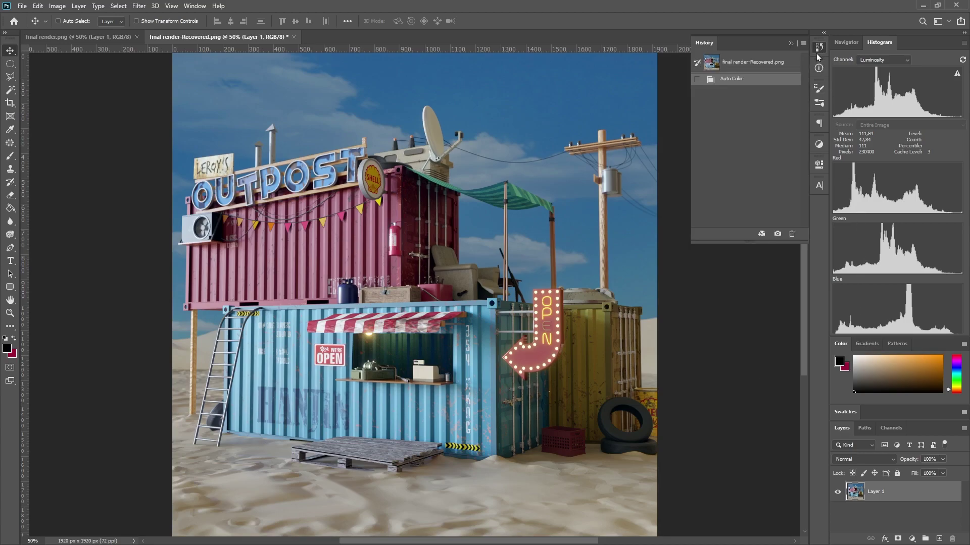
pyautogui.click(749, 63)
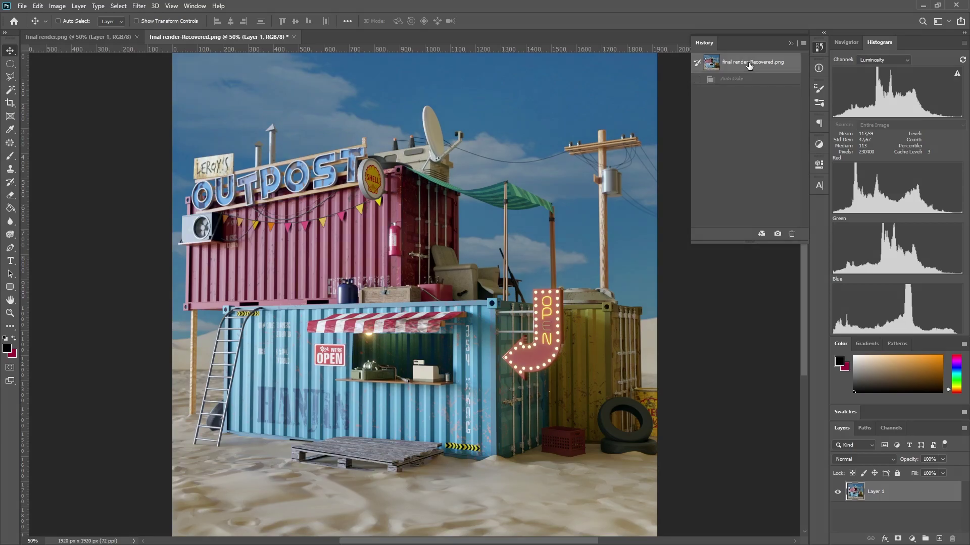
pyautogui.click(738, 79)
pyautogui.click(738, 85)
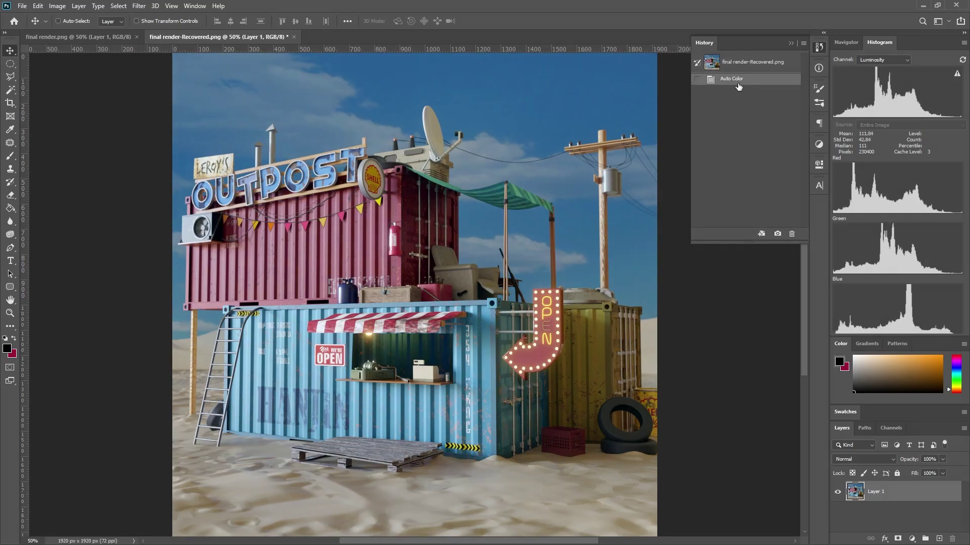
# Apply Auto Tone, compare it with the Auto Color state, then collapse History.
pyautogui.click(56, 6)
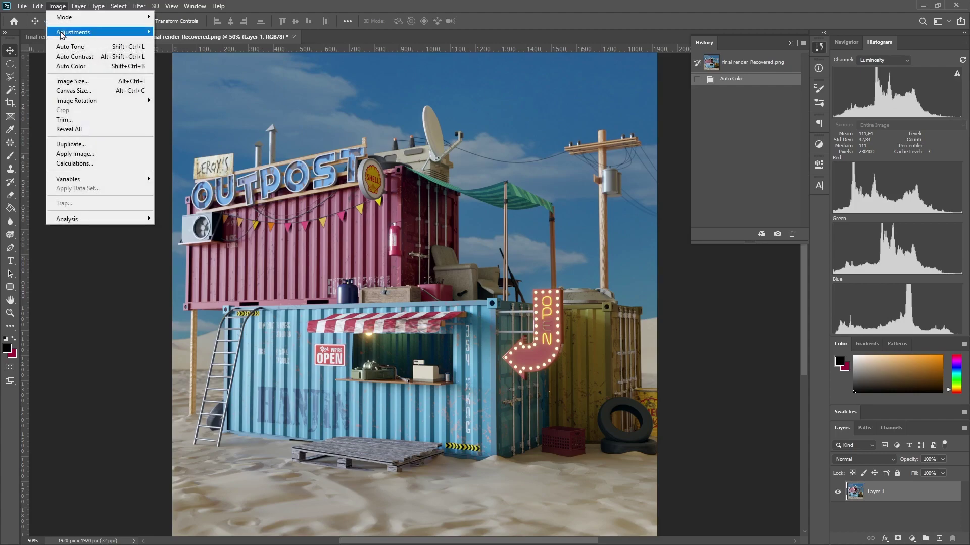
pyautogui.click(65, 47)
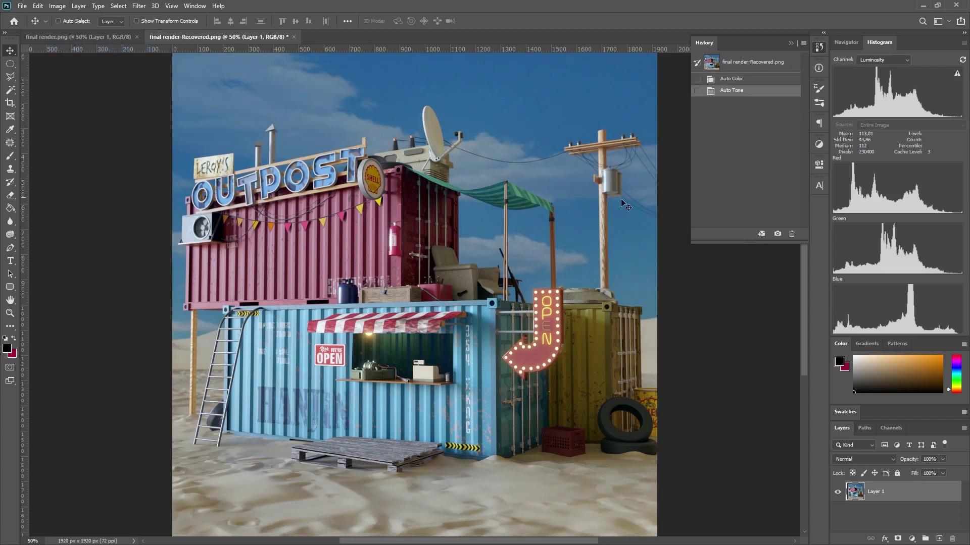
pyautogui.click(723, 79)
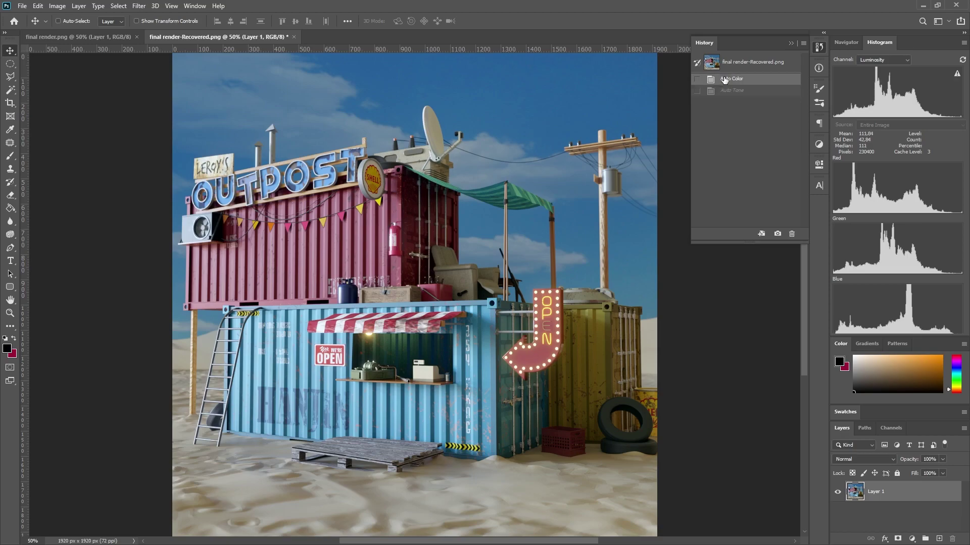
pyautogui.hotkey('ctrl', 'shift', 'z')
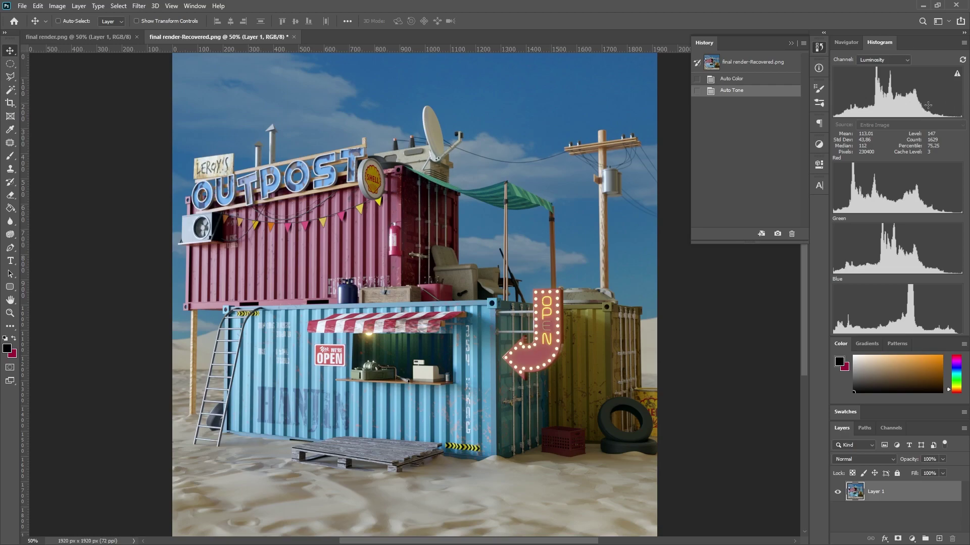
pyautogui.click(751, 79)
pyautogui.click(746, 91)
pyautogui.click(745, 384)
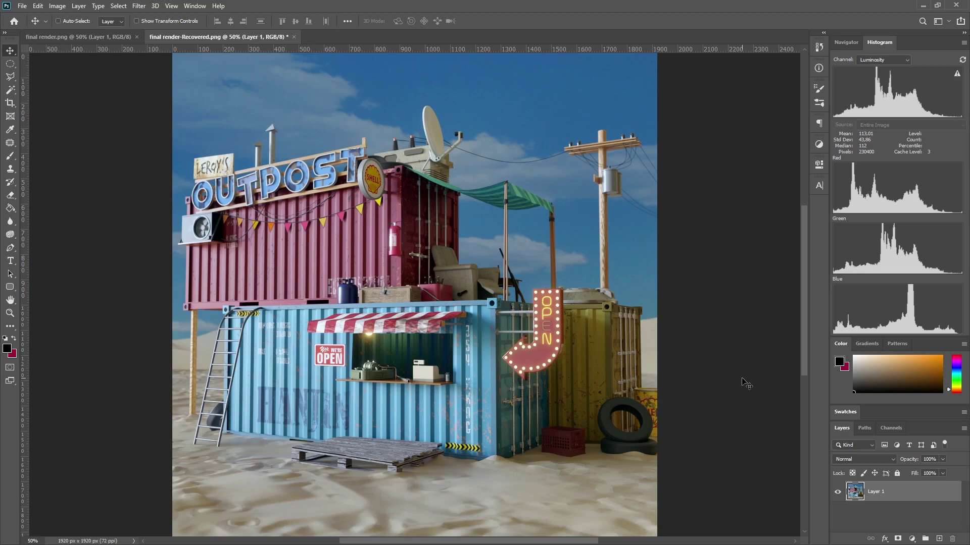
# Preview raised brightness and contrast in Brightness/Contrast, then cancel the dialog.
pyautogui.click(56, 7)
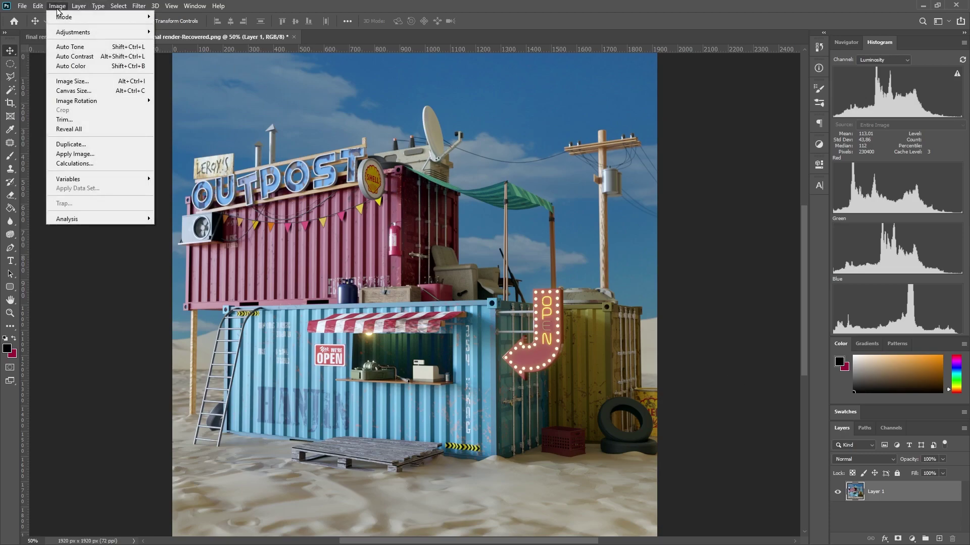
pyautogui.moveTo(64, 34)
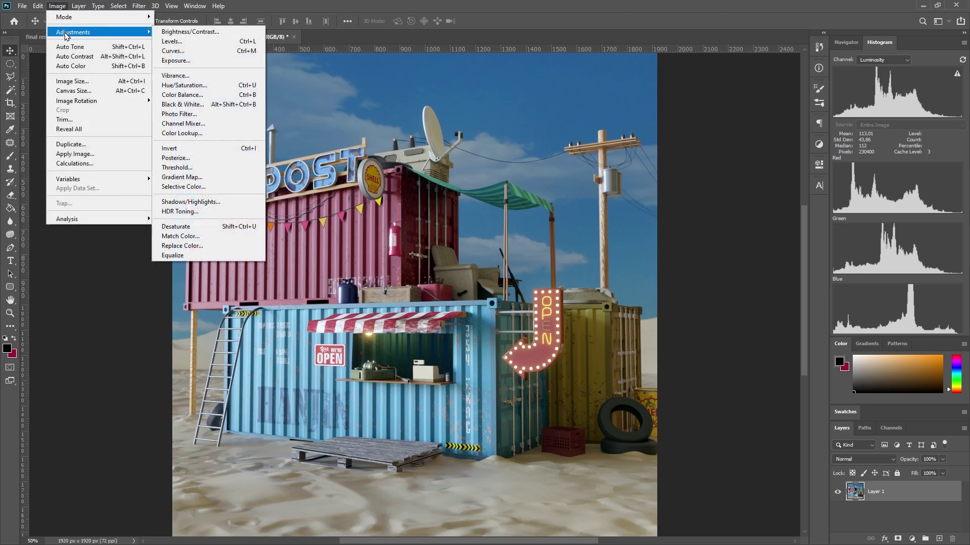
pyautogui.click(172, 36)
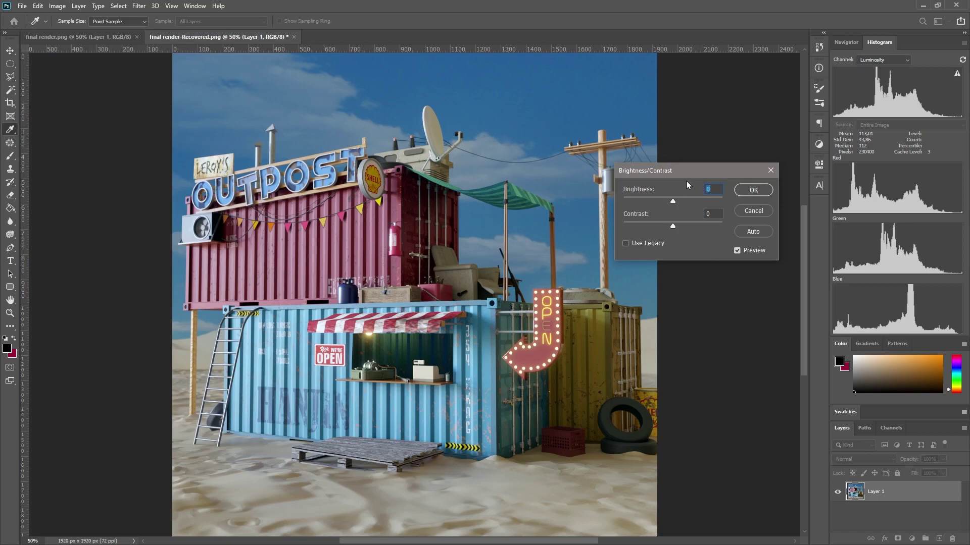
pyautogui.moveTo(682, 149)
pyautogui.mouseDown()
pyautogui.moveTo(683, 115)
pyautogui.moveTo(671, 145)
pyautogui.moveTo(726, 146)
pyautogui.moveTo(617, 147)
pyautogui.moveTo(667, 147)
pyautogui.mouseUp()
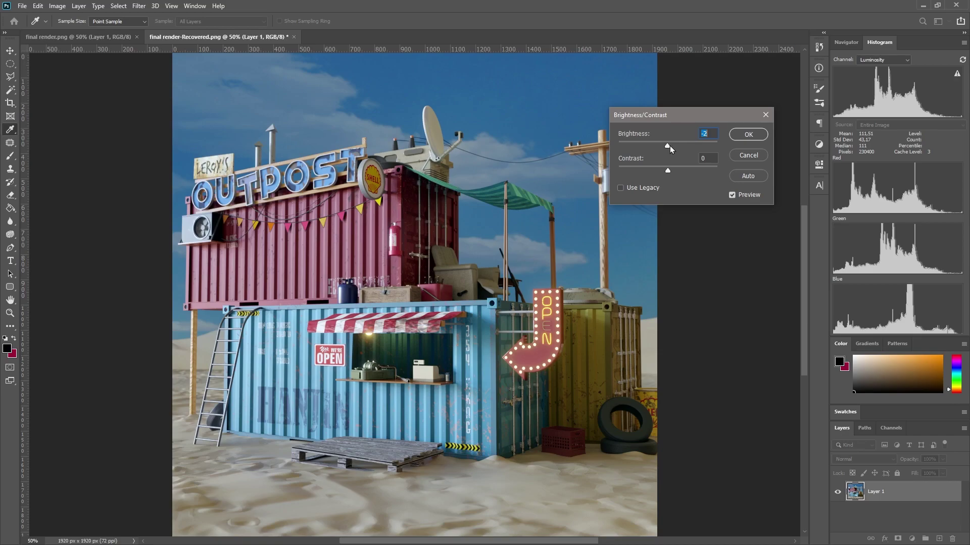
pyautogui.moveTo(668, 146)
pyautogui.mouseDown()
pyautogui.moveTo(701, 150)
pyautogui.moveTo(653, 159)
pyautogui.moveTo(668, 161)
pyautogui.mouseUp()
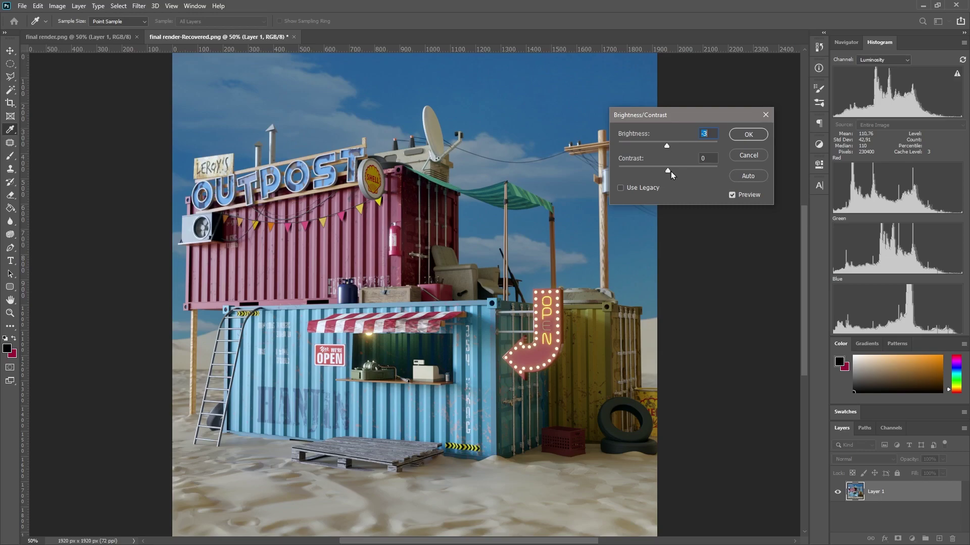
pyautogui.moveTo(670, 171); pyautogui.dragTo(679, 171)
pyautogui.moveTo(672, 178)
pyautogui.mouseDown()
pyautogui.moveTo(671, 147)
pyautogui.moveTo(694, 147)
pyautogui.moveTo(679, 172)
pyautogui.mouseUp()
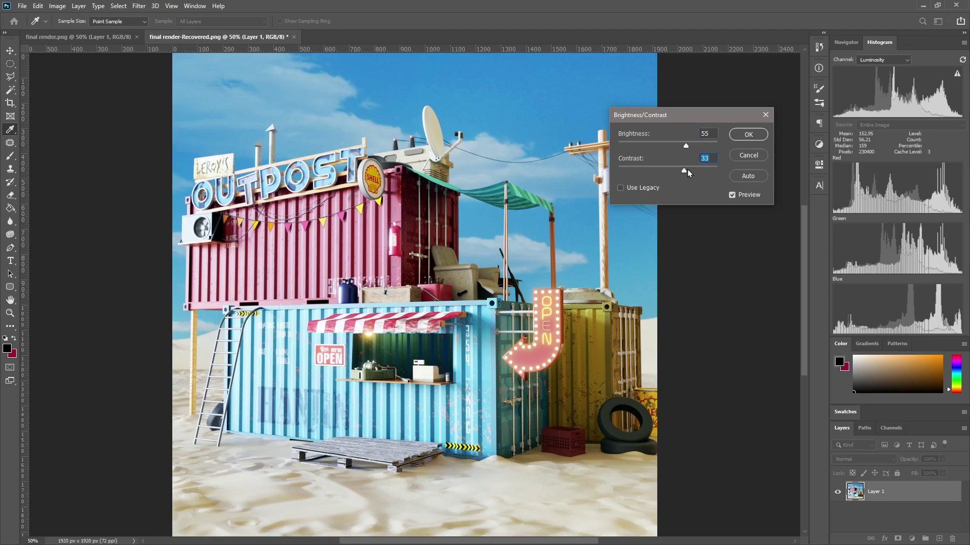
pyautogui.press('Escape')
pyautogui.press('v')
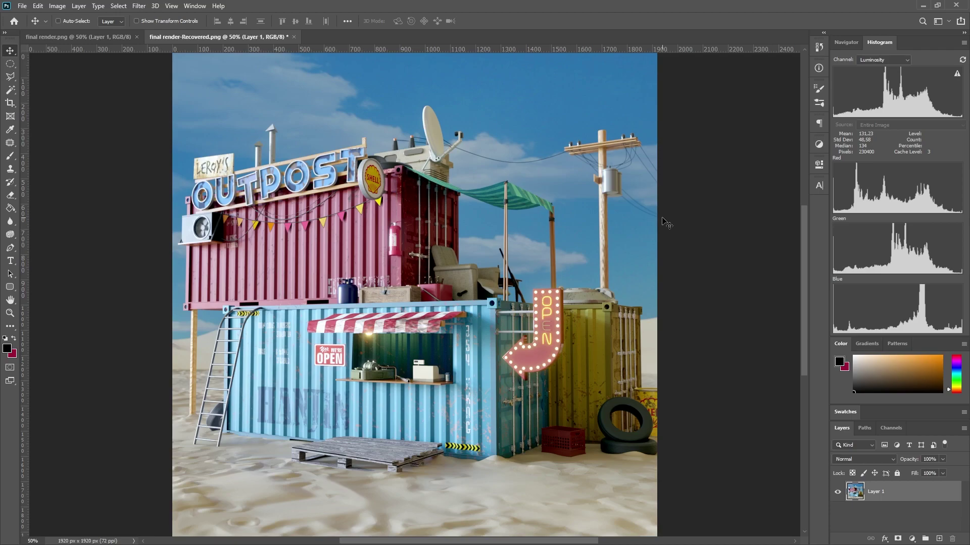
# Try a Levels adjustment, then revert the render to its original History snapshot.
pyautogui.click(57, 6)
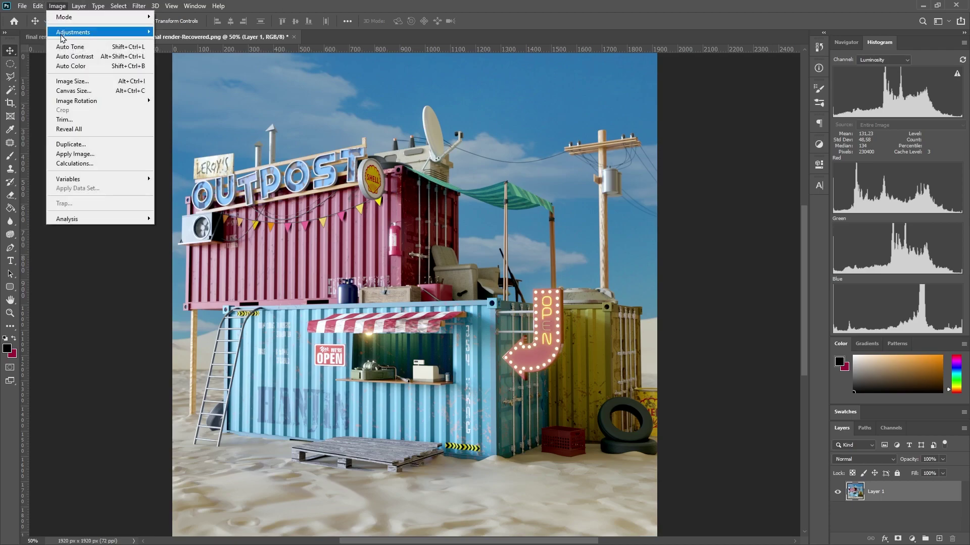
pyautogui.moveTo(63, 36)
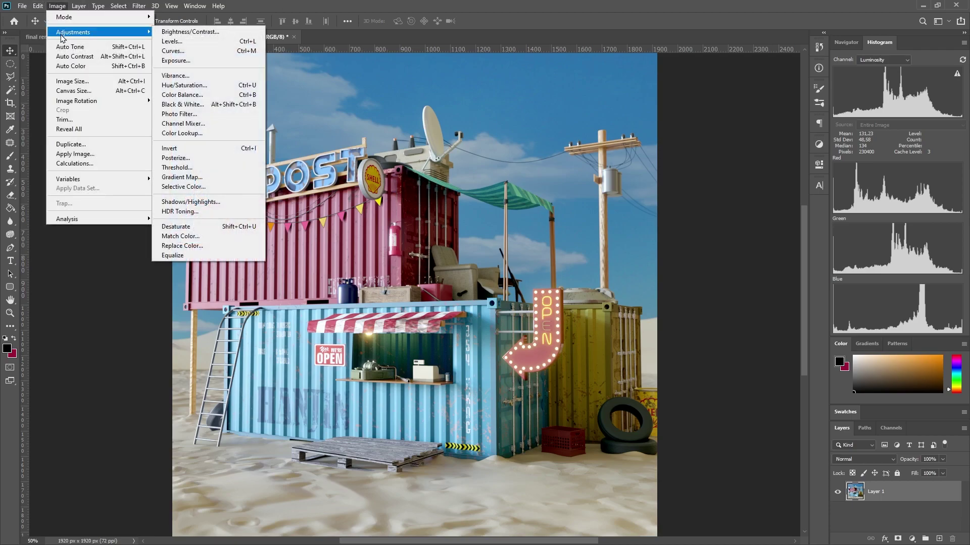
pyautogui.click(172, 41)
pyautogui.moveTo(550, 96); pyautogui.dragTo(594, 95)
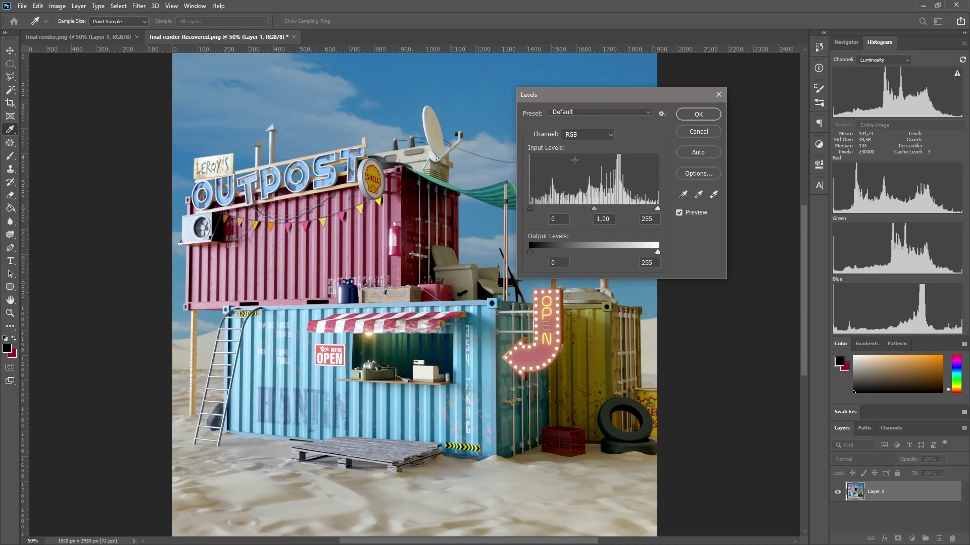
pyautogui.click(695, 131)
pyautogui.click(818, 46)
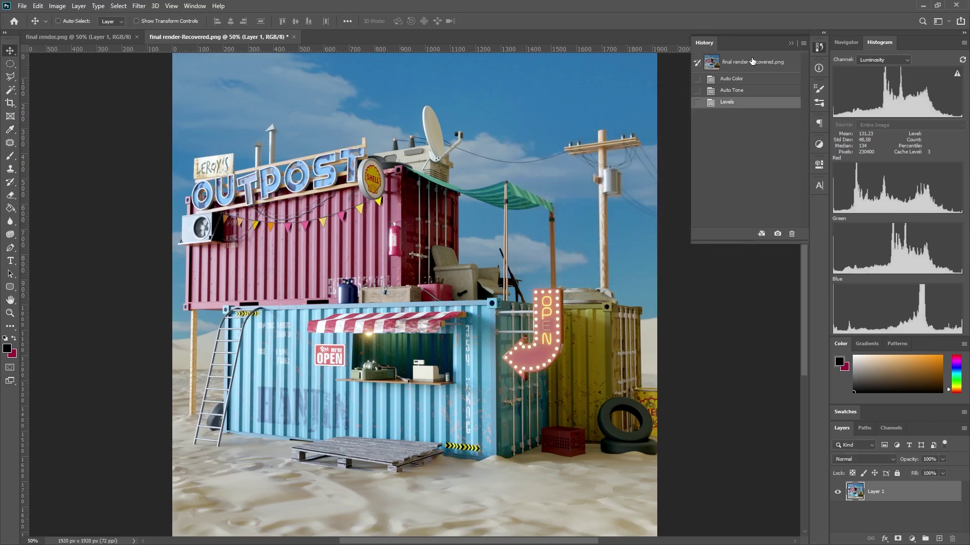
pyautogui.click(753, 61)
pyautogui.click(819, 49)
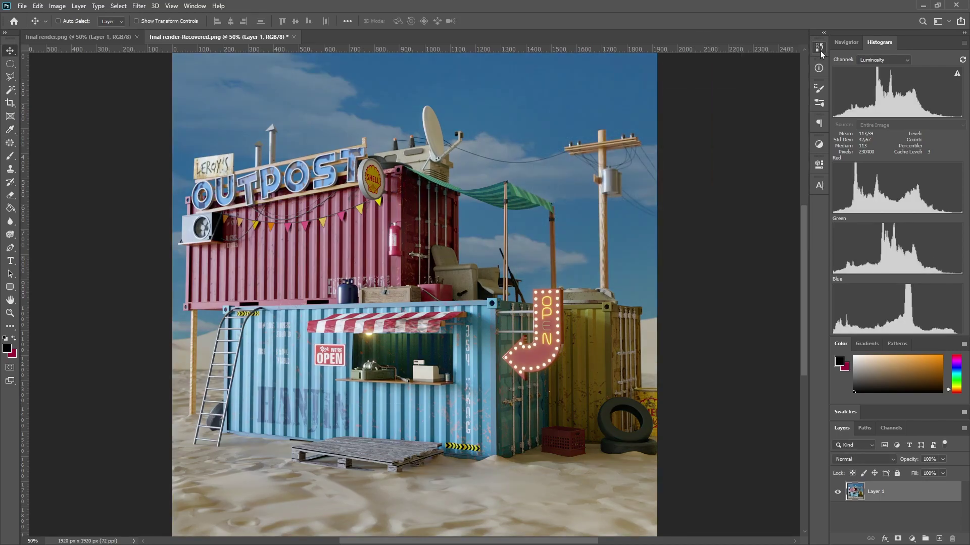
# Reopen Levels and set the white input level to 224.
pyautogui.click(57, 6)
pyautogui.moveTo(70, 32)
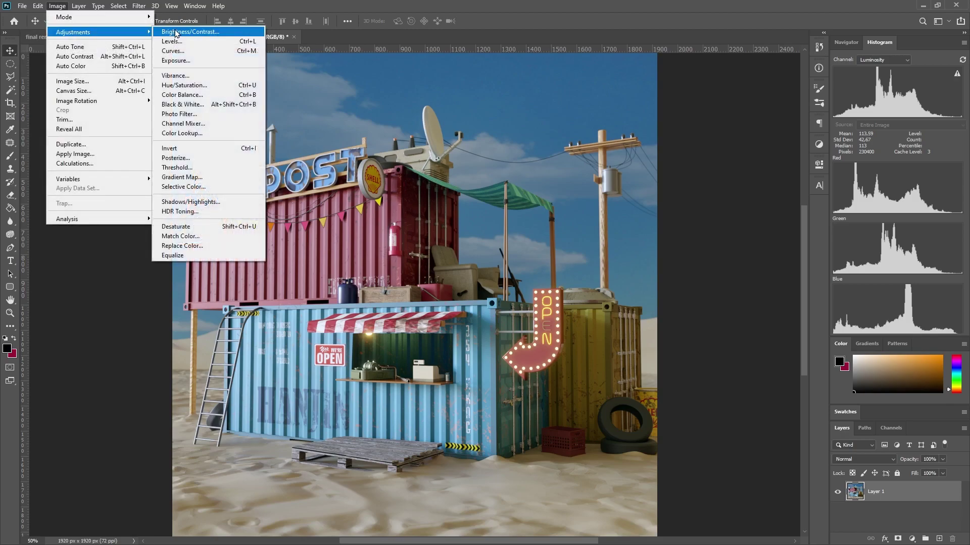
pyautogui.click(171, 42)
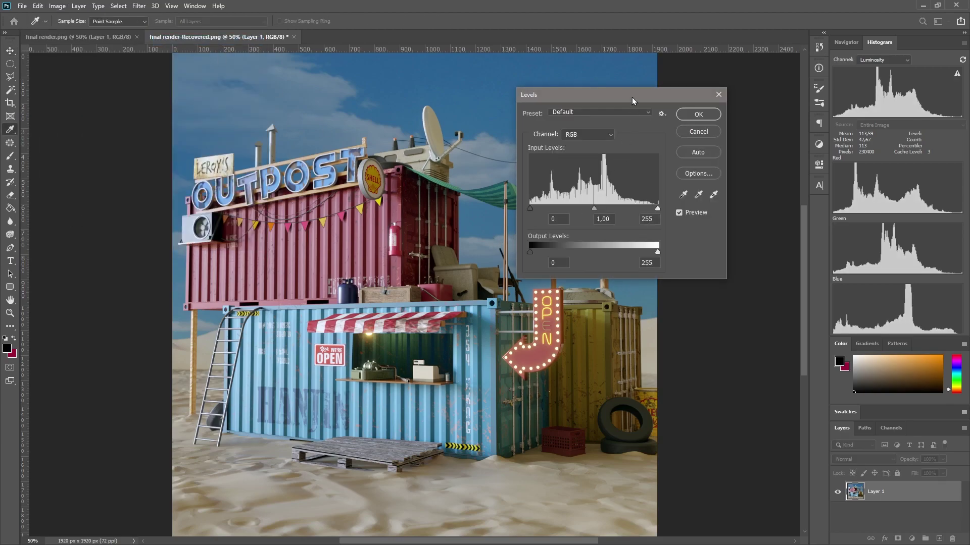
pyautogui.moveTo(632, 96); pyautogui.dragTo(658, 96)
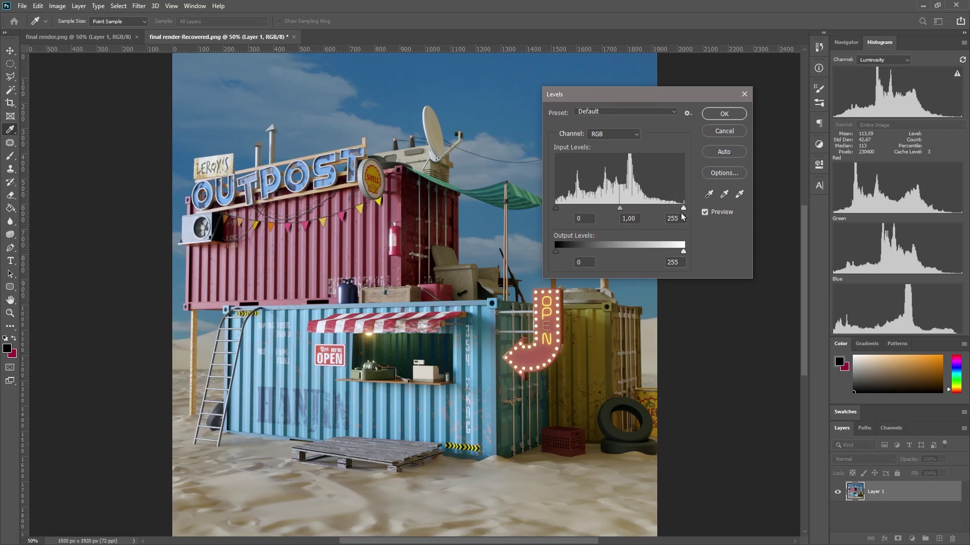
pyautogui.moveTo(684, 208); pyautogui.dragTo(682, 208)
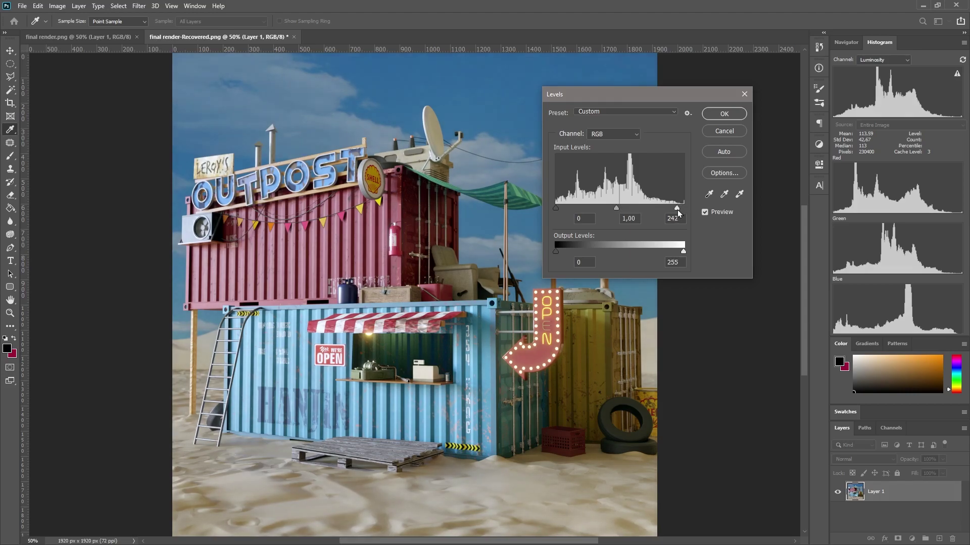
pyautogui.moveTo(676, 209); pyautogui.dragTo(650, 206)
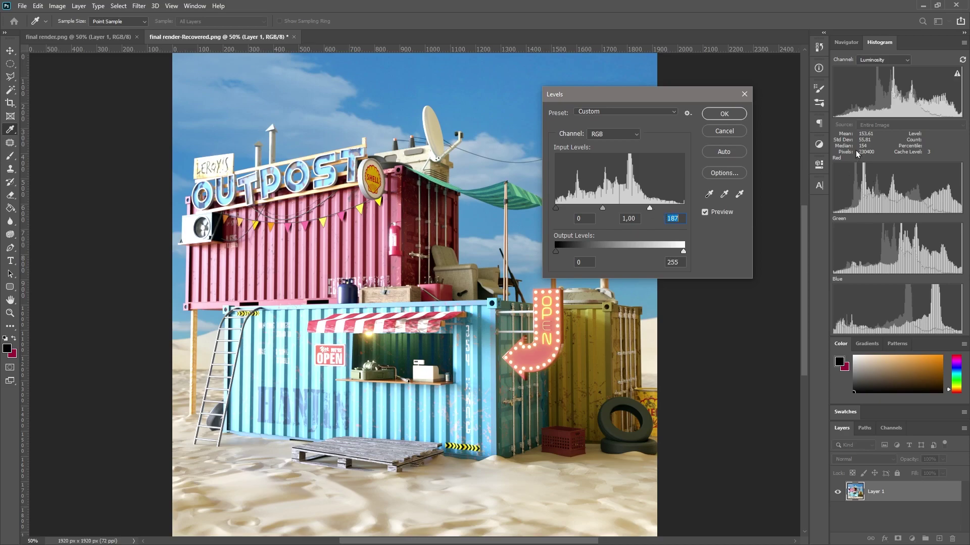
pyautogui.moveTo(650, 207); pyautogui.dragTo(668, 208)
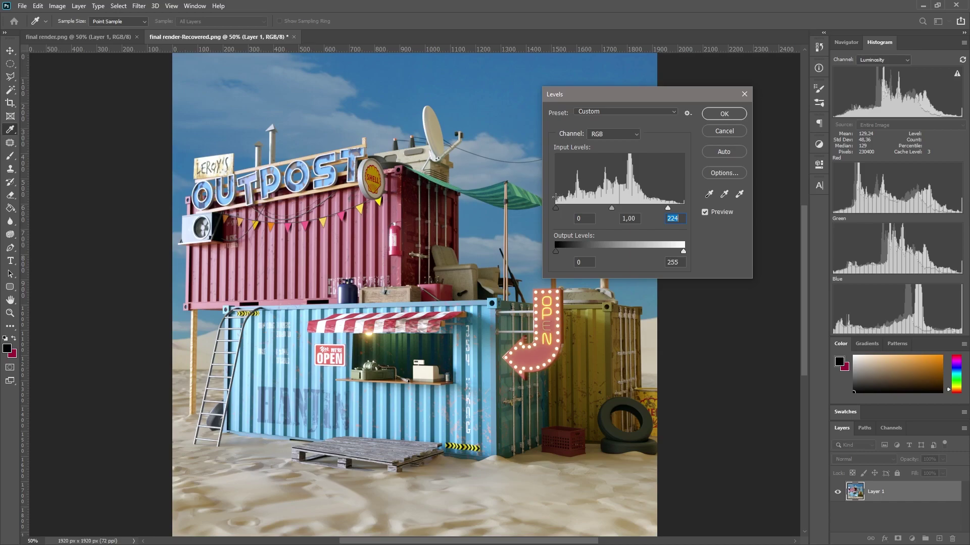
# Apply Levels with black input 13, midtone 1,28 and white input 224.
pyautogui.moveTo(557, 207); pyautogui.dragTo(559, 207)
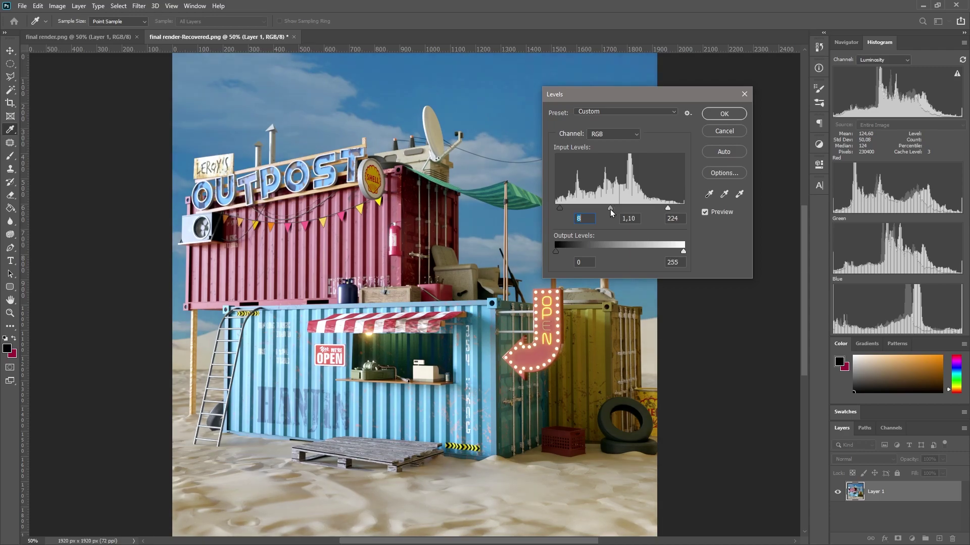
pyautogui.press('Tab')
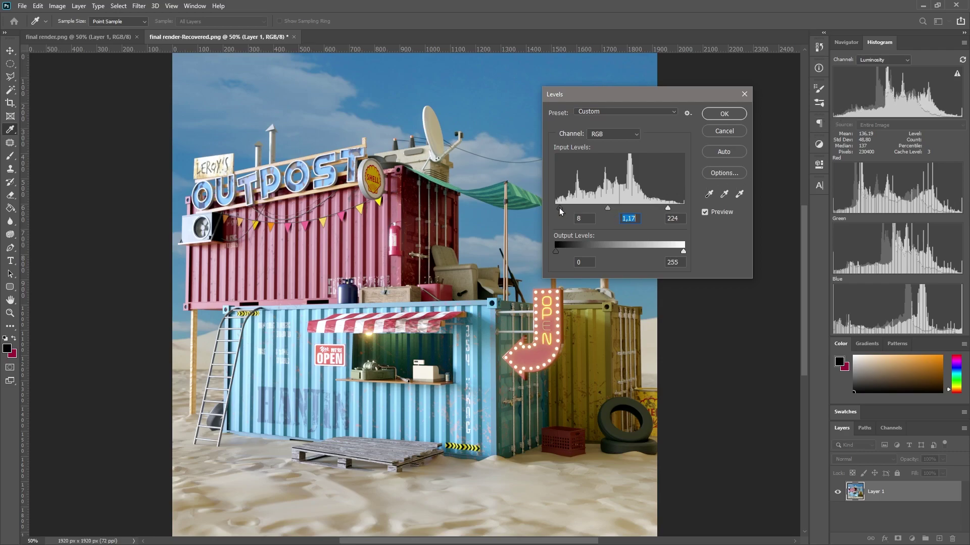
pyautogui.moveTo(557, 208)
pyautogui.mouseDown()
pyautogui.moveTo(603, 205)
pyautogui.moveTo(553, 210)
pyautogui.mouseUp()
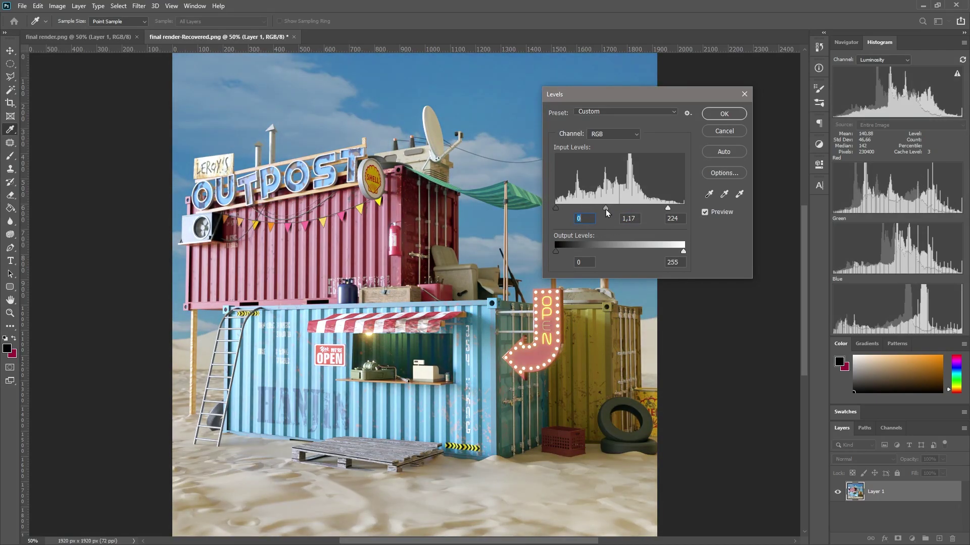
pyautogui.press('Tab')
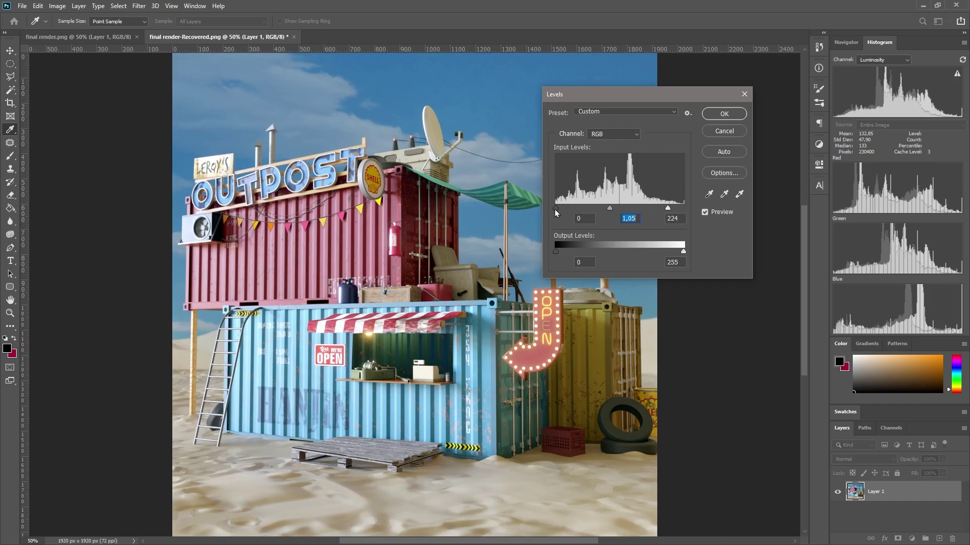
pyautogui.moveTo(556, 208); pyautogui.dragTo(610, 208)
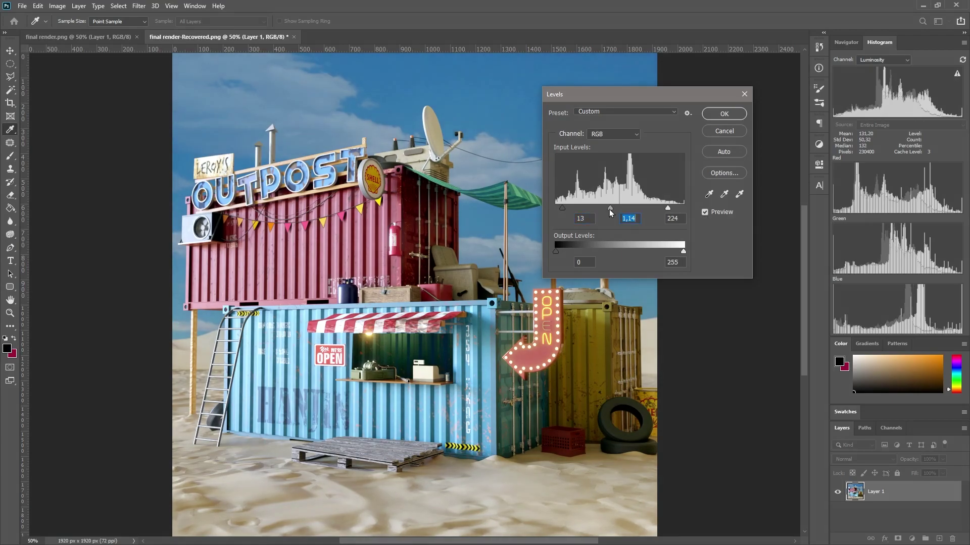
pyautogui.click(727, 118)
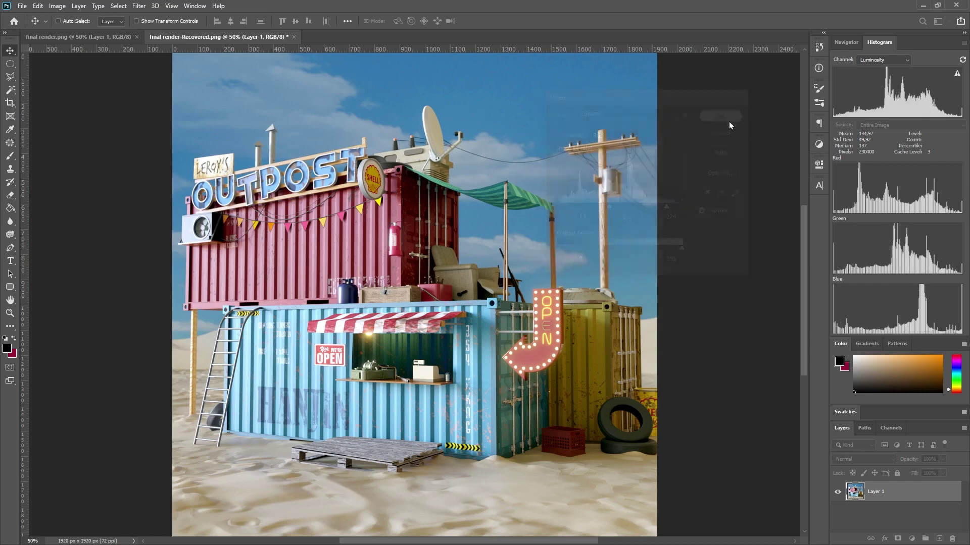
# Flip between the original snapshot and the Levels state, ending on Levels, then close History.
pyautogui.click(820, 51)
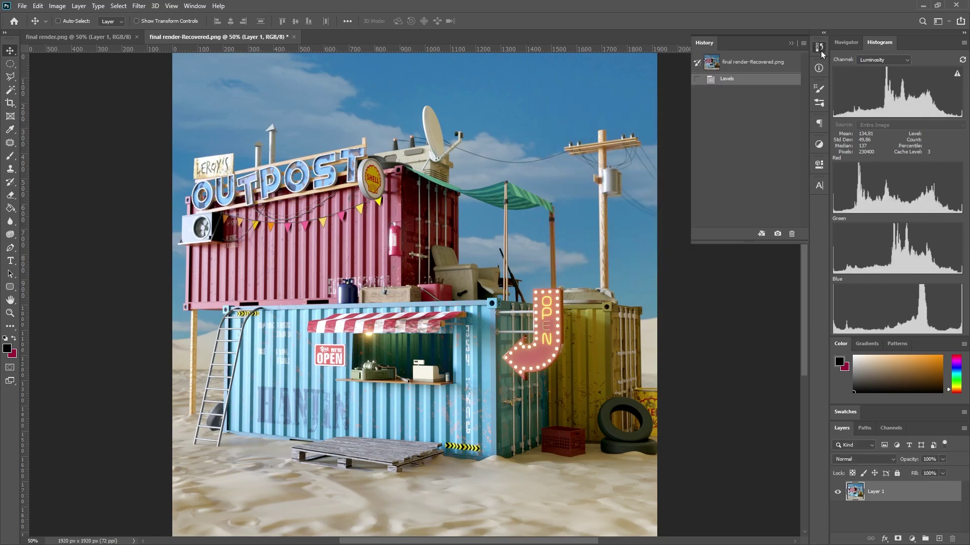
pyautogui.click(753, 63)
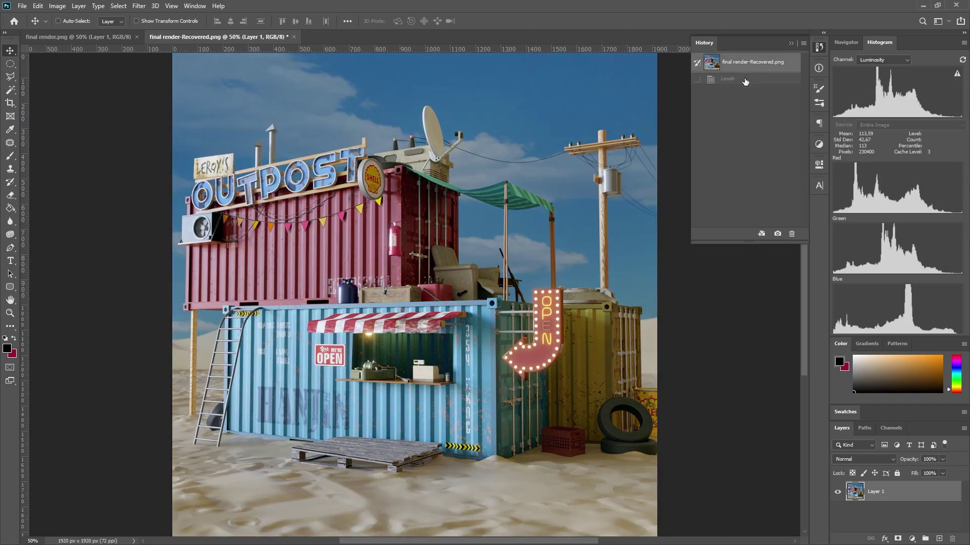
pyautogui.click(745, 80)
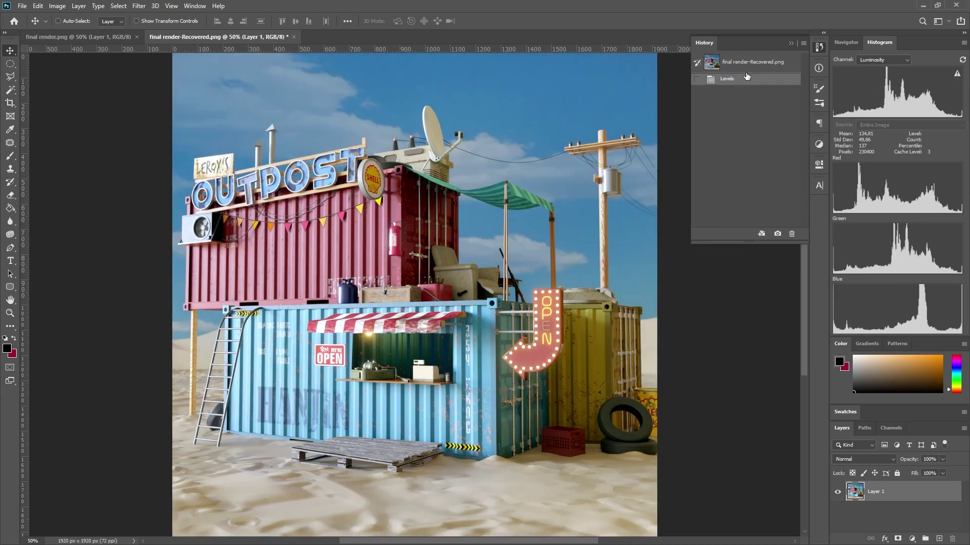
pyautogui.click(746, 67)
pyautogui.click(745, 81)
pyautogui.click(745, 67)
pyautogui.click(747, 81)
pyautogui.click(729, 329)
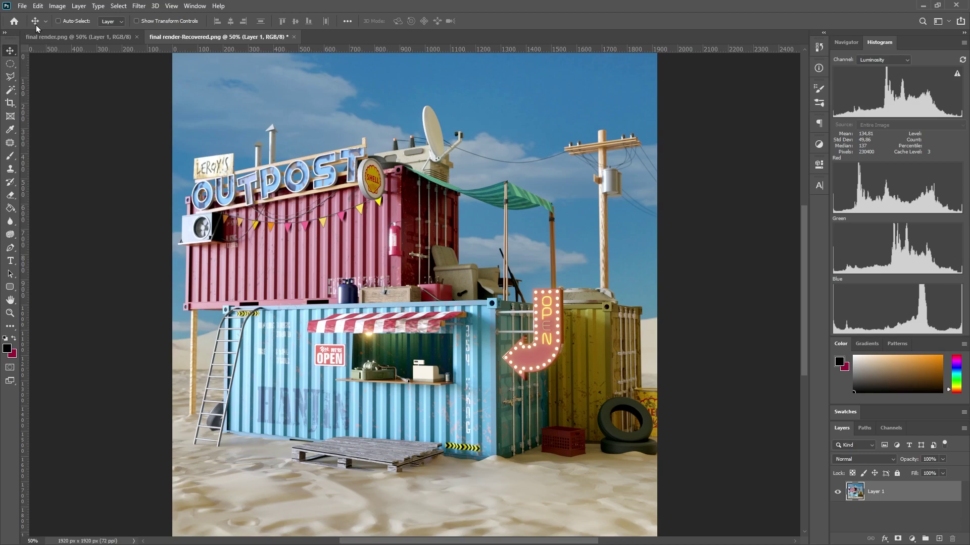
pyautogui.click(56, 7)
pyautogui.moveTo(60, 34)
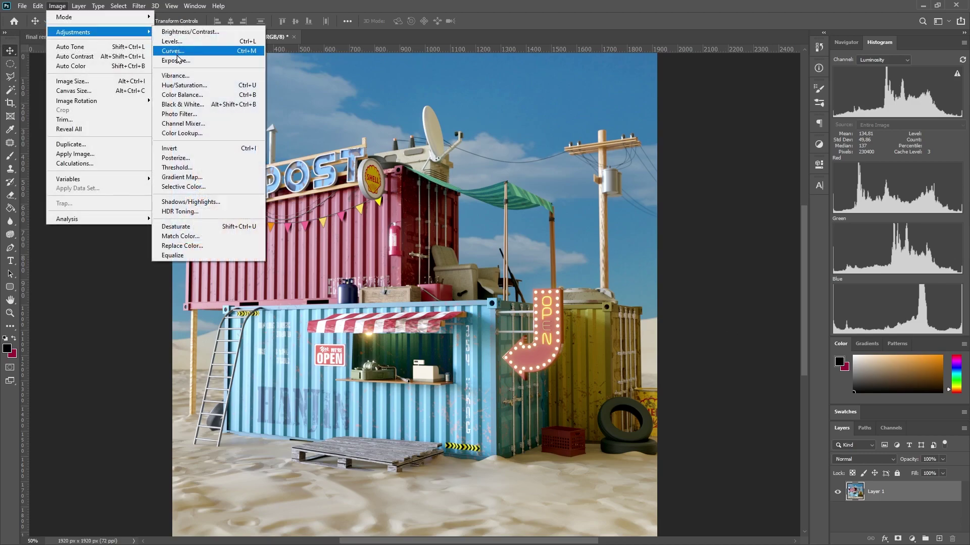
pyautogui.click(183, 80)
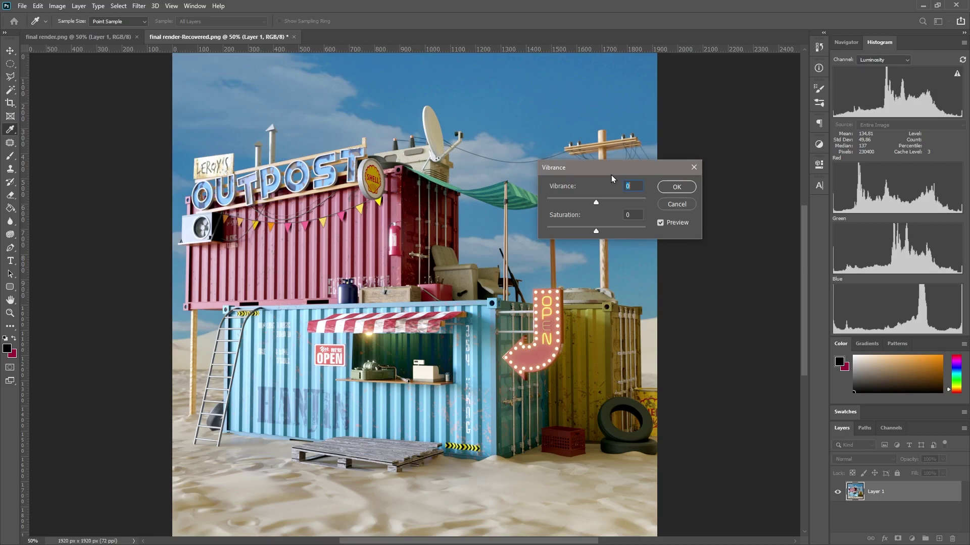
pyautogui.moveTo(611, 171); pyautogui.dragTo(653, 111)
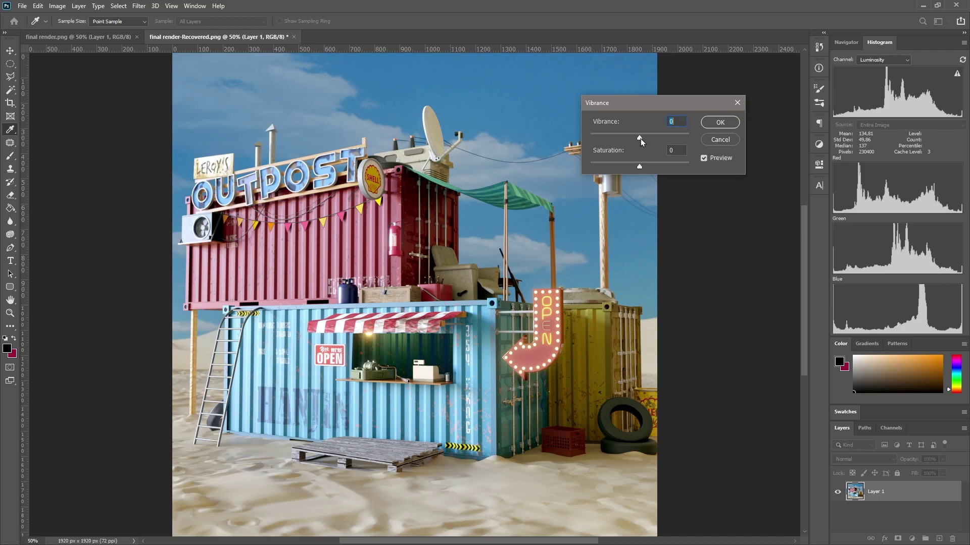
pyautogui.moveTo(640, 139); pyautogui.dragTo(638, 143)
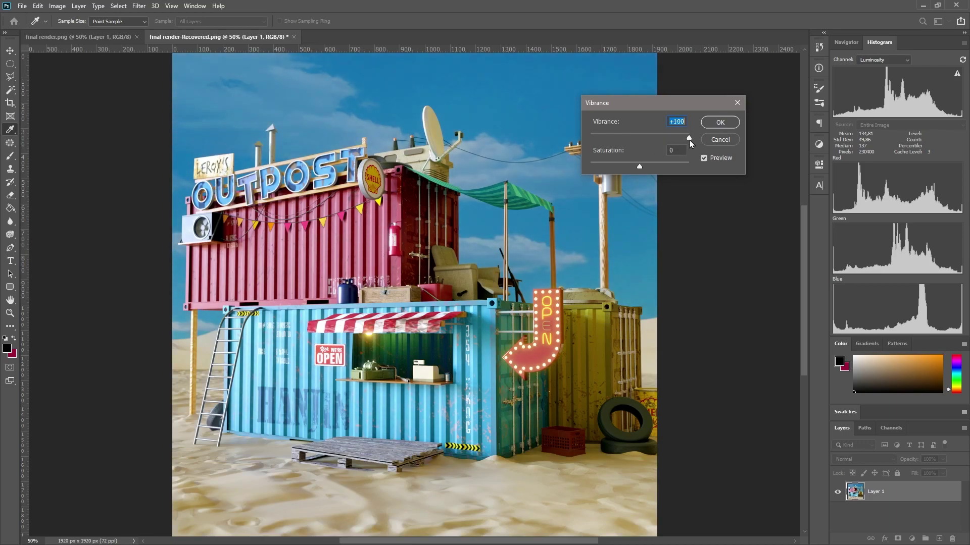
pyautogui.moveTo(689, 140); pyautogui.dragTo(659, 148)
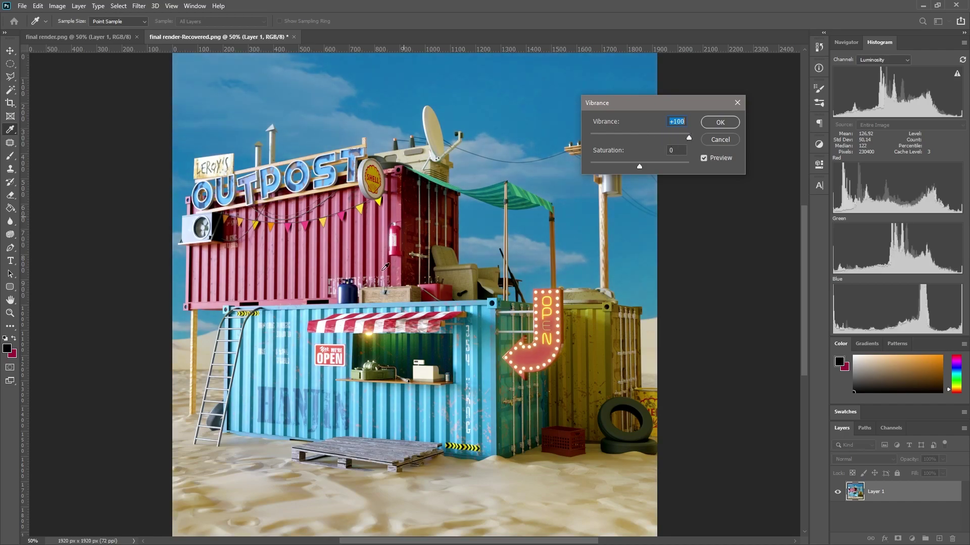
pyautogui.moveTo(680, 134); pyautogui.dragTo(635, 150)
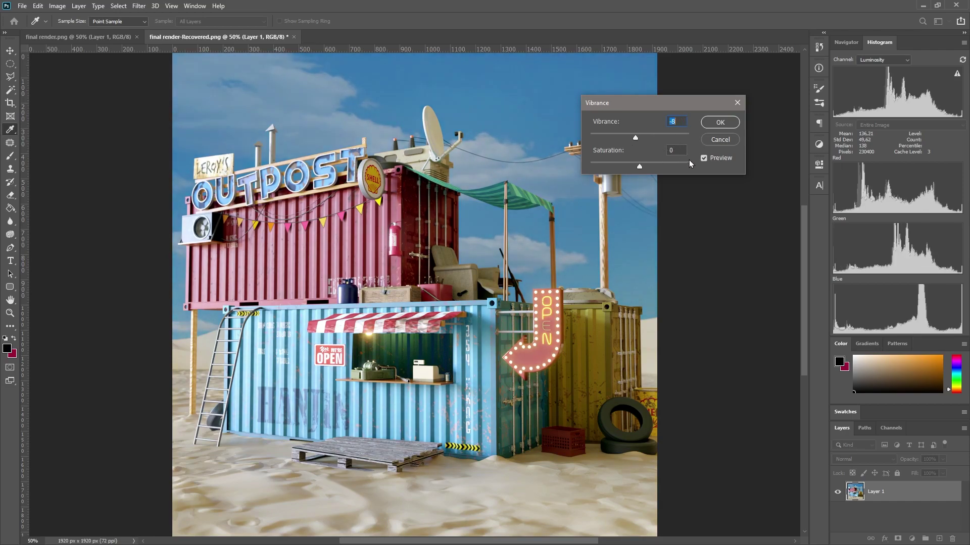
pyautogui.click(723, 141)
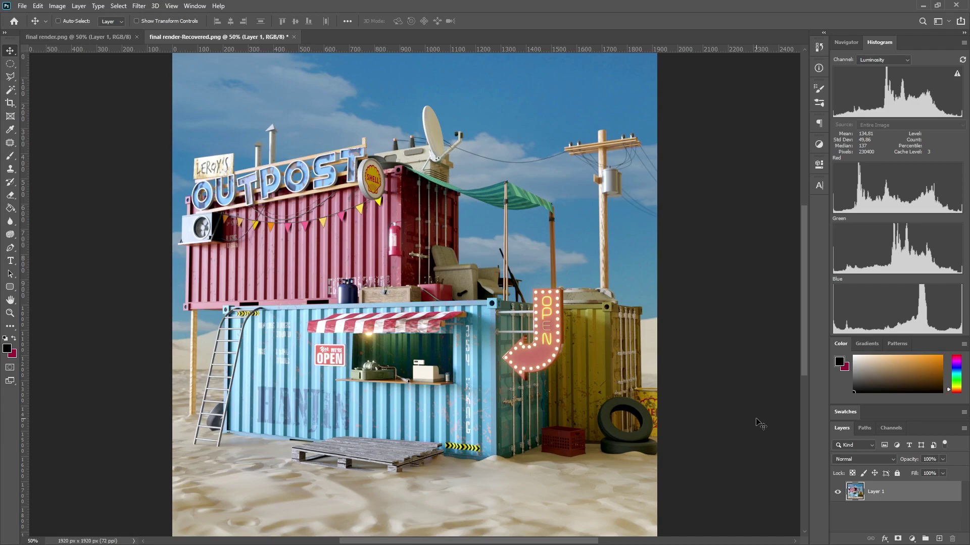
pyautogui.click(54, 8)
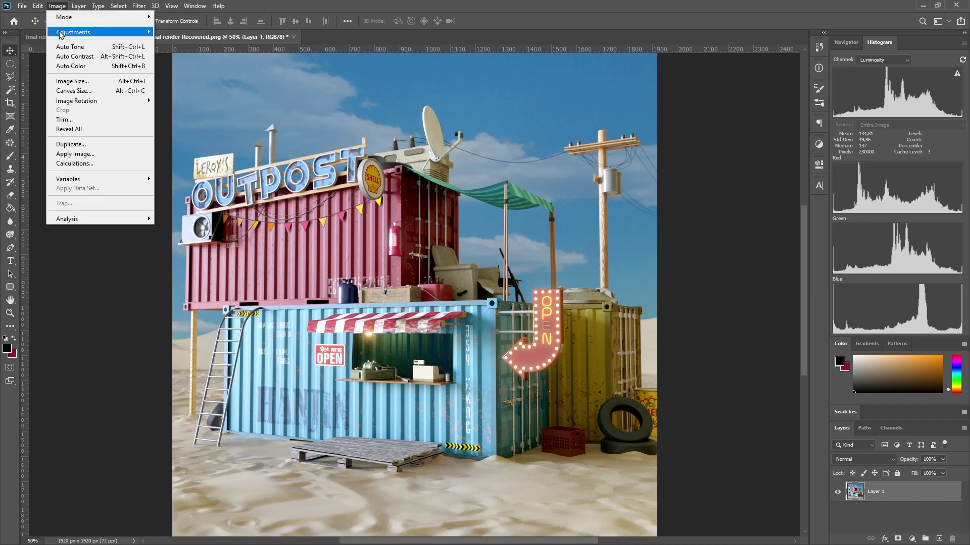
pyautogui.moveTo(61, 33)
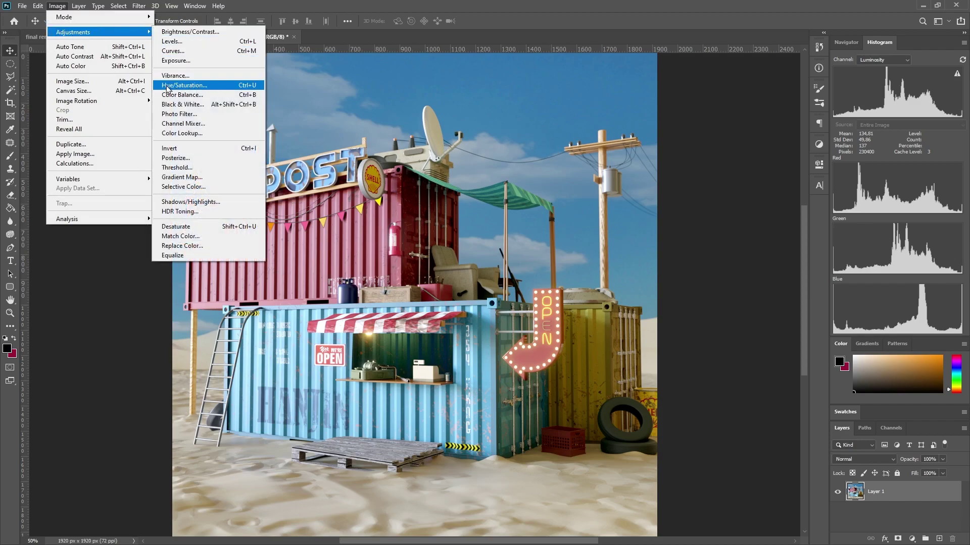
pyautogui.click(184, 86)
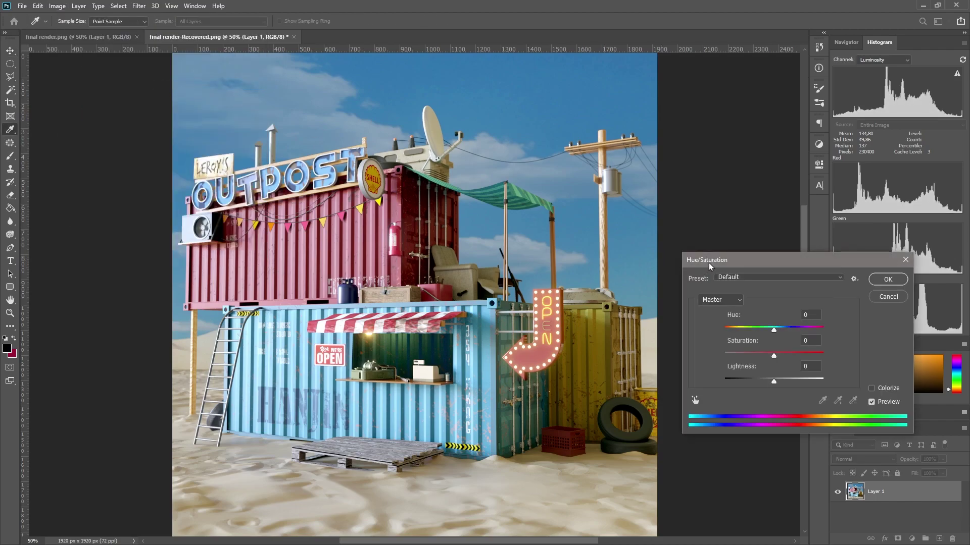
pyautogui.moveTo(710, 262); pyautogui.dragTo(586, 130)
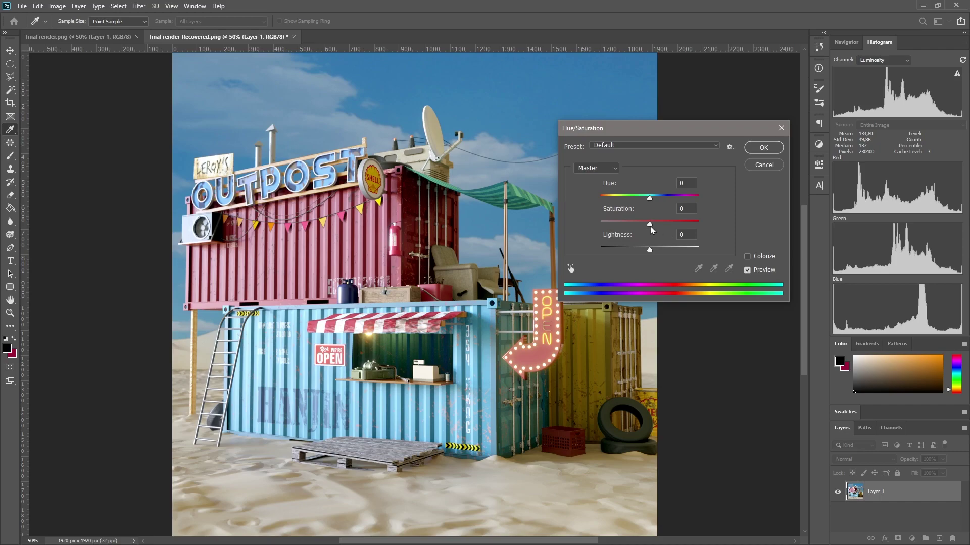
pyautogui.moveTo(650, 225)
pyautogui.mouseDown()
pyautogui.moveTo(707, 224)
pyautogui.moveTo(655, 229)
pyautogui.moveTo(685, 228)
pyautogui.moveTo(698, 226)
pyautogui.moveTo(650, 226)
pyautogui.moveTo(712, 217)
pyautogui.moveTo(652, 232)
pyautogui.mouseUp()
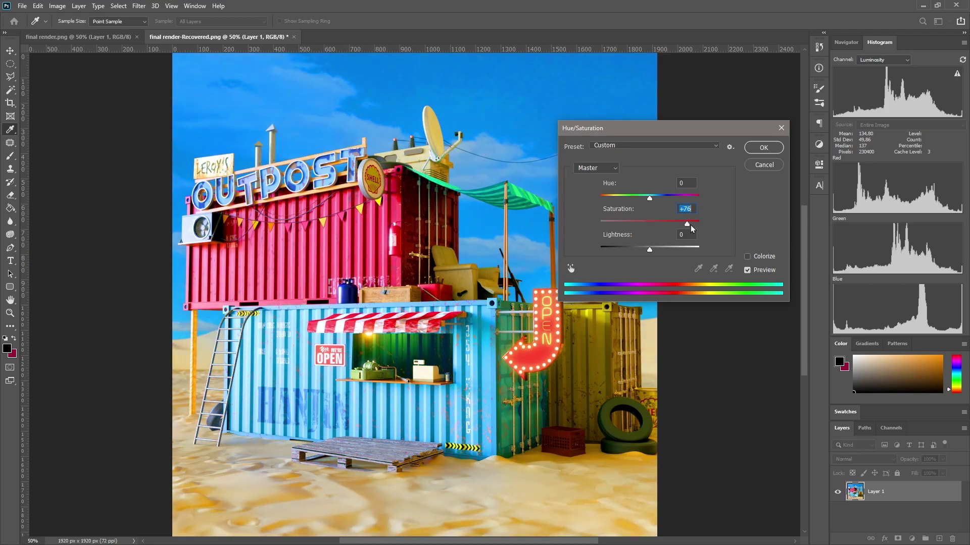
pyautogui.moveTo(692, 224); pyautogui.dragTo(650, 228)
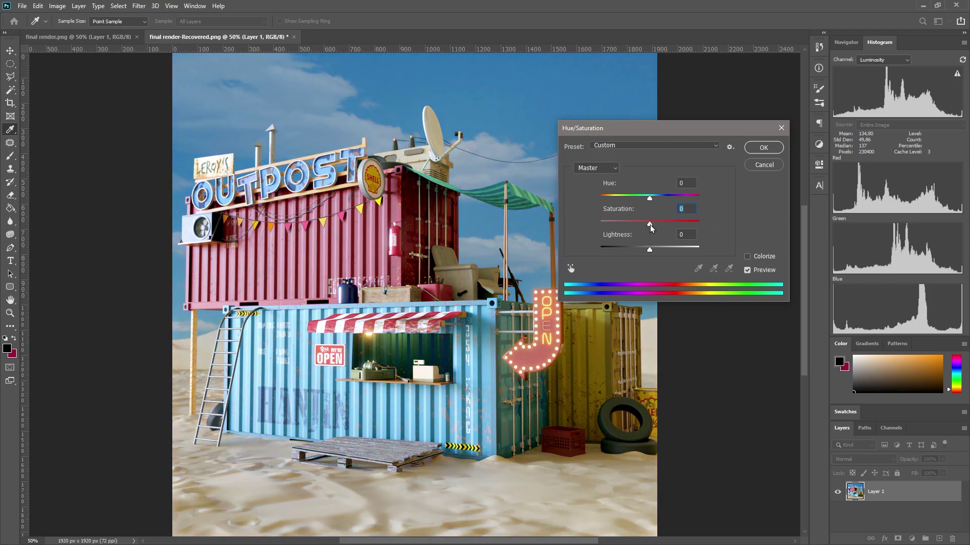
pyautogui.press('Up')
pyautogui.moveTo(657, 225); pyautogui.dragTo(664, 228)
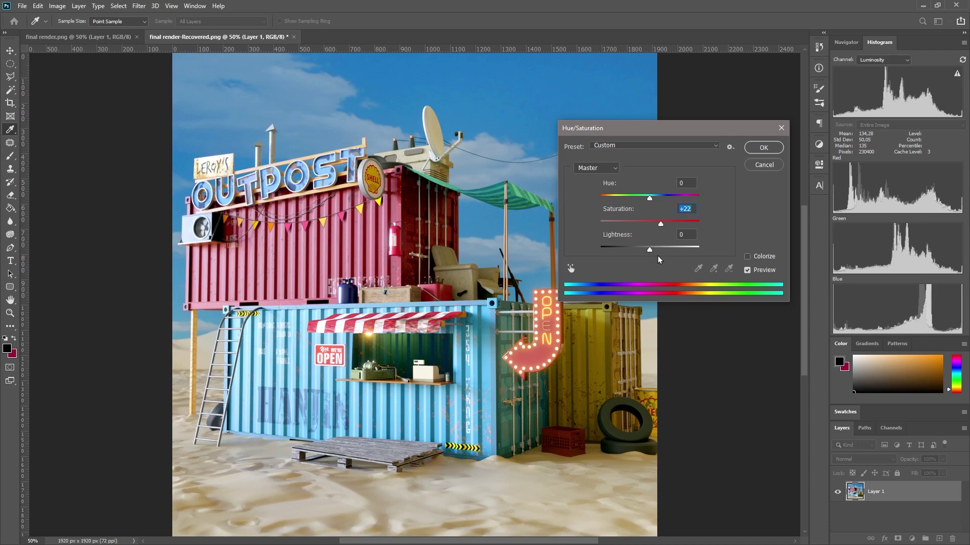
pyautogui.moveTo(649, 250)
pyautogui.mouseDown()
pyautogui.moveTo(714, 252)
pyautogui.moveTo(574, 261)
pyautogui.moveTo(647, 259)
pyautogui.mouseUp()
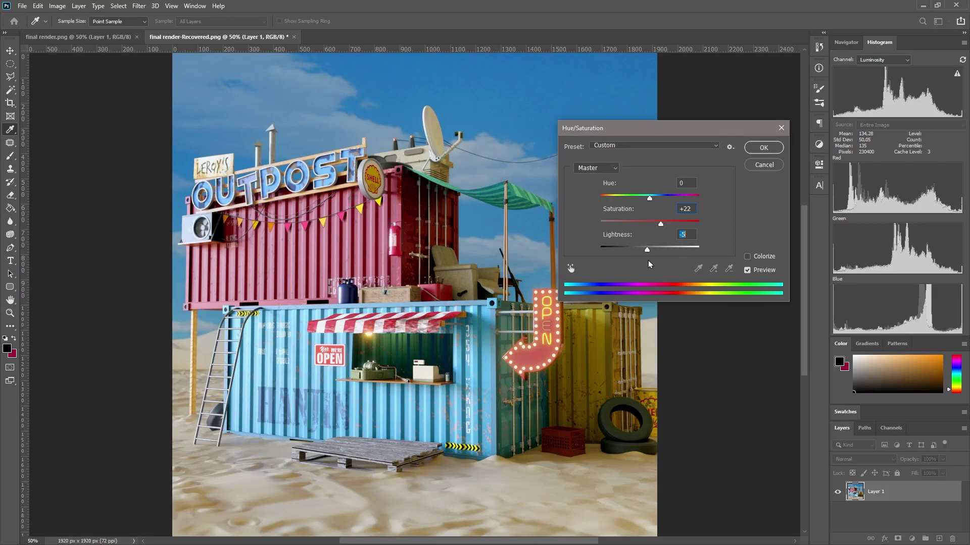
pyautogui.moveTo(647, 250); pyautogui.dragTo(717, 249)
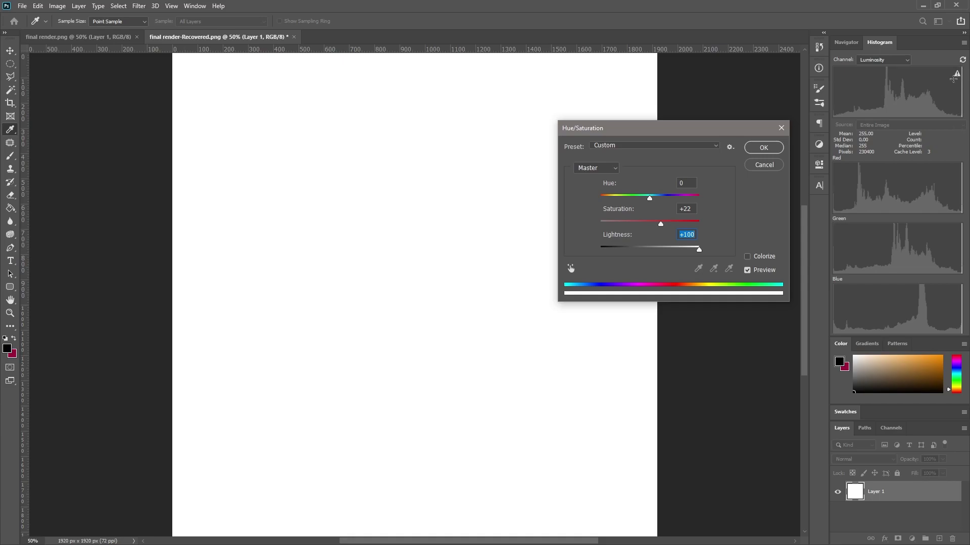
pyautogui.moveTo(700, 250); pyautogui.dragTo(659, 248)
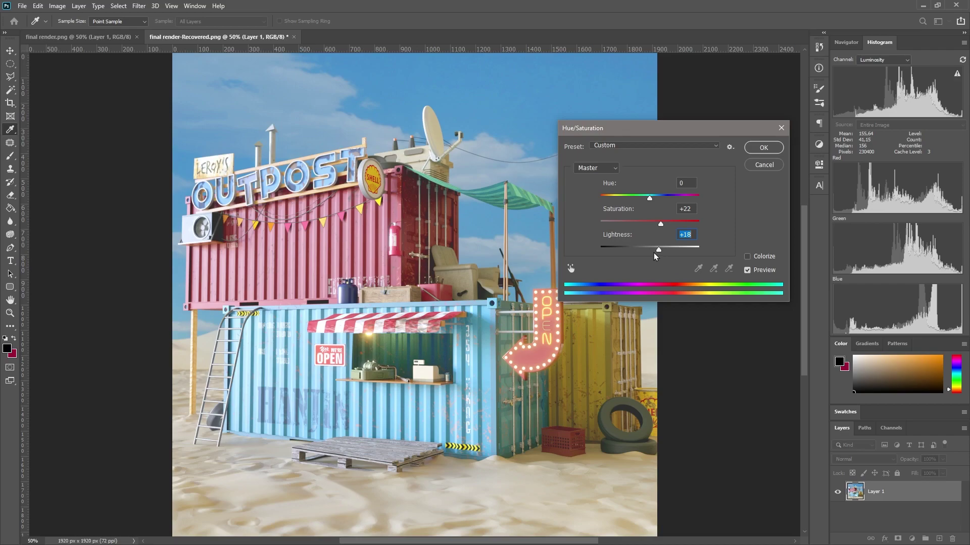
pyautogui.moveTo(654, 252); pyautogui.dragTo(653, 250)
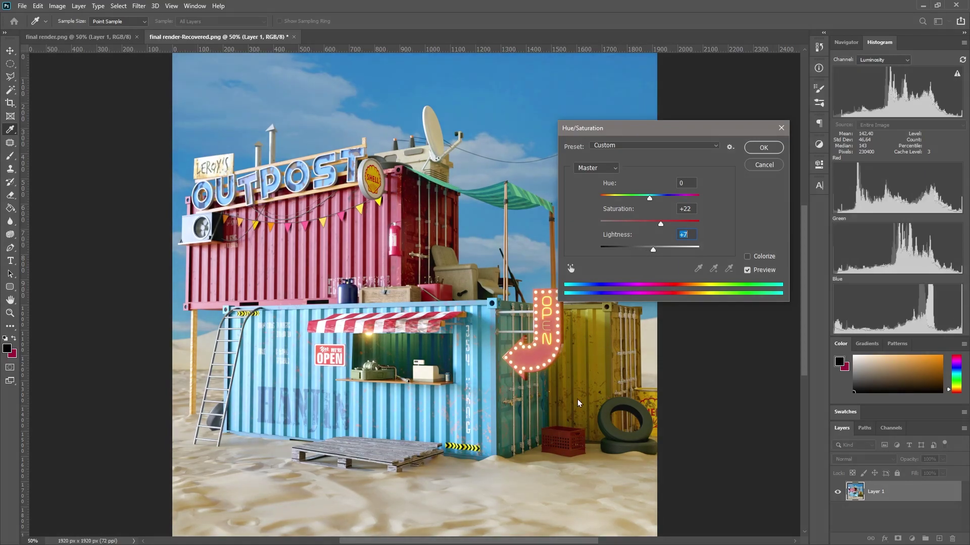
pyautogui.press('Escape')
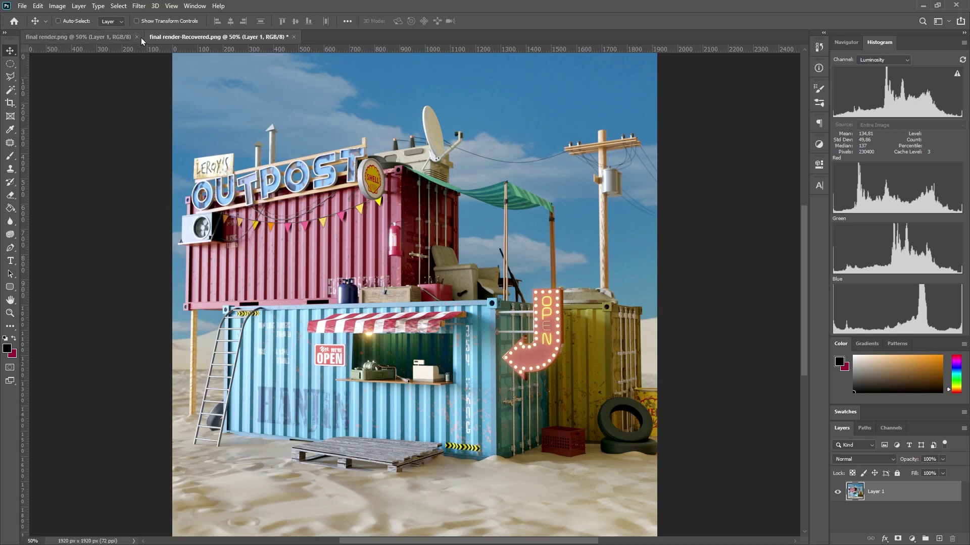
# Launch the Camera Raw filter and expand its Basic white balance and tone section.
pyautogui.click(139, 6)
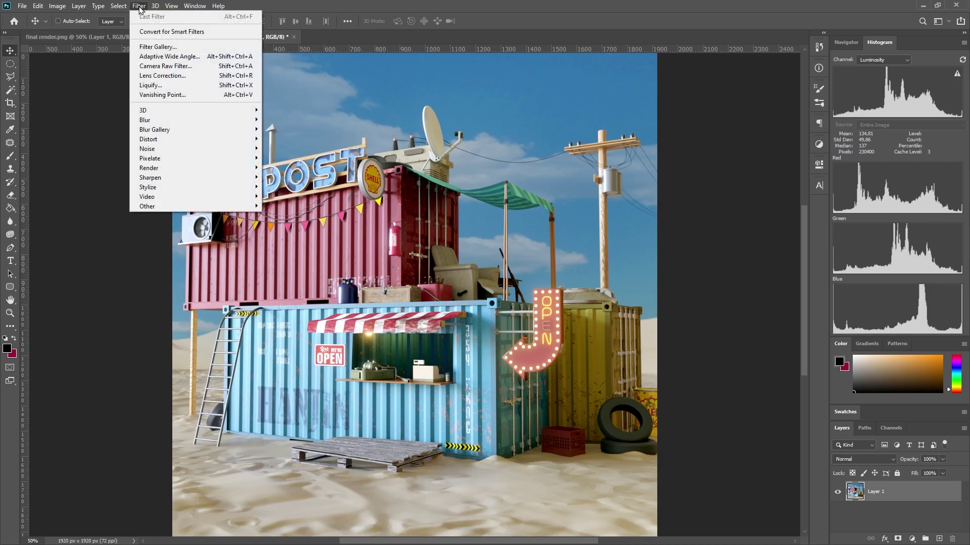
pyautogui.click(175, 68)
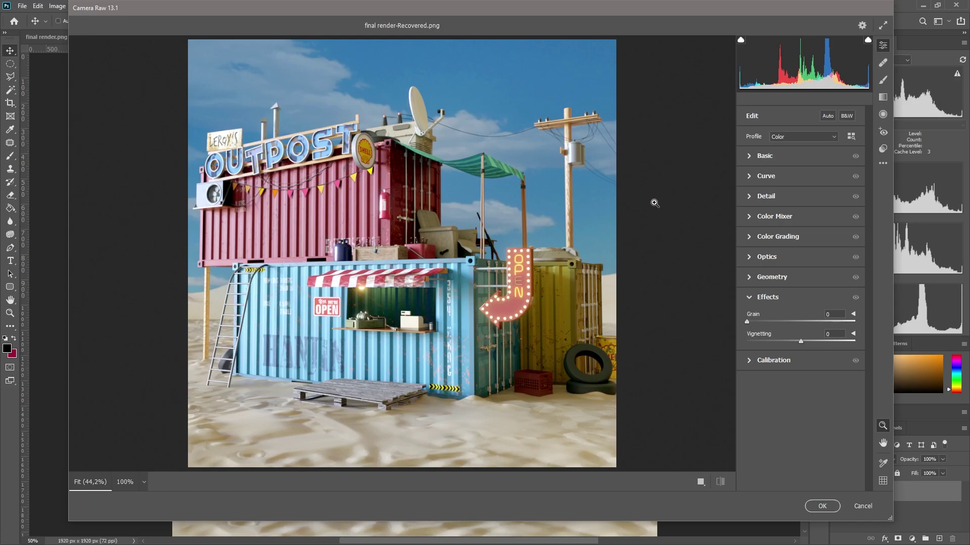
pyautogui.click(750, 157)
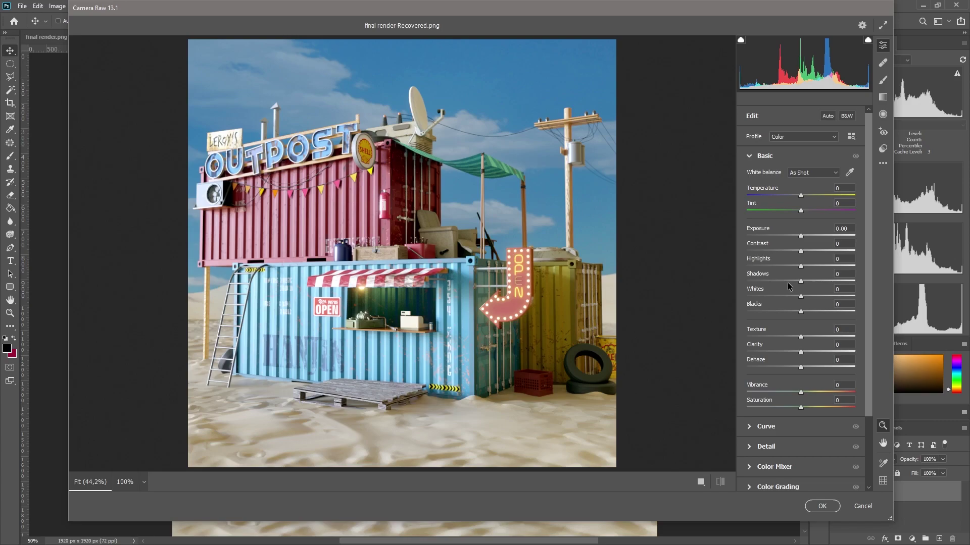
# In Camera Raw, lift highlights and shadows and push Temperature warmer to preview.
pyautogui.moveTo(801, 266); pyautogui.dragTo(804, 314)
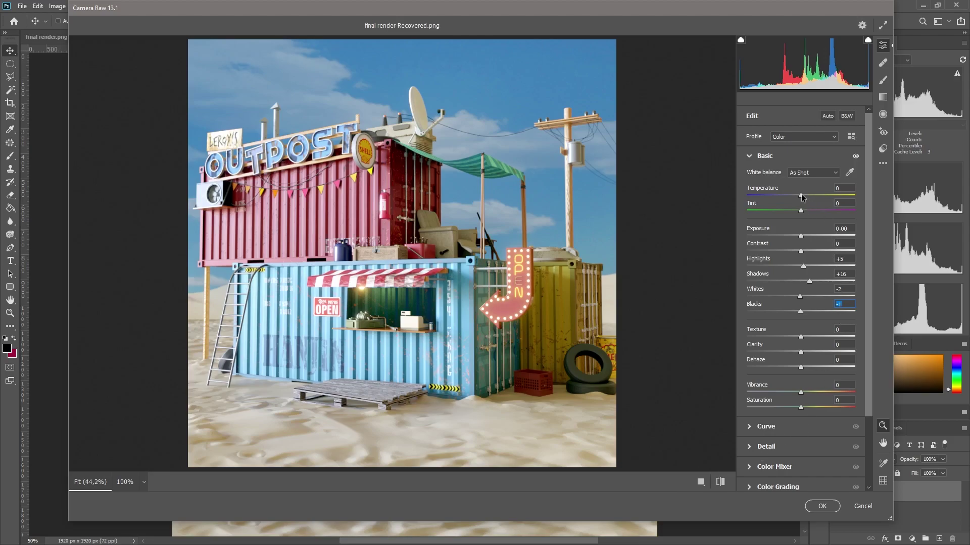
pyautogui.moveTo(803, 197)
pyautogui.mouseDown()
pyautogui.moveTo(747, 198)
pyautogui.moveTo(804, 201)
pyautogui.mouseUp()
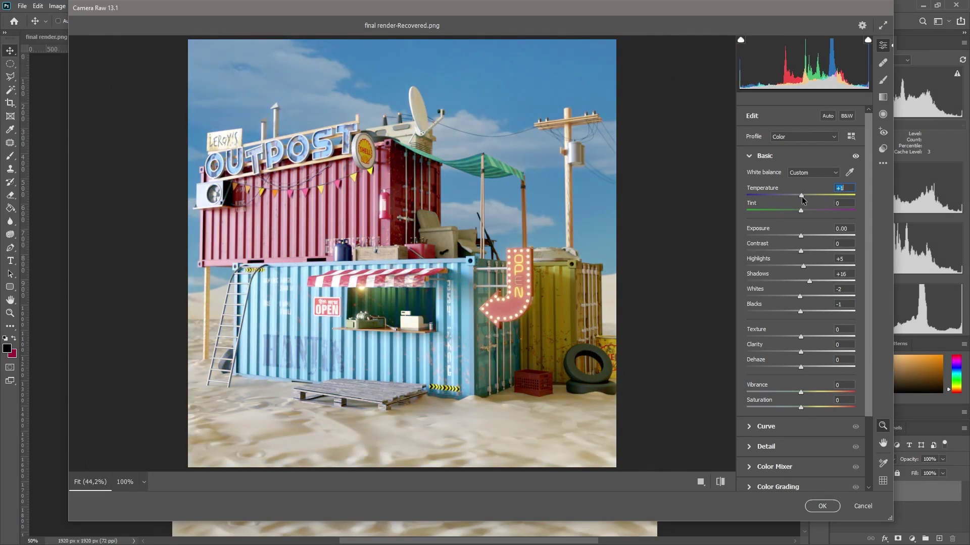
pyautogui.moveTo(803, 199)
pyautogui.mouseDown()
pyautogui.moveTo(835, 200)
pyautogui.moveTo(769, 202)
pyautogui.moveTo(801, 207)
pyautogui.mouseUp()
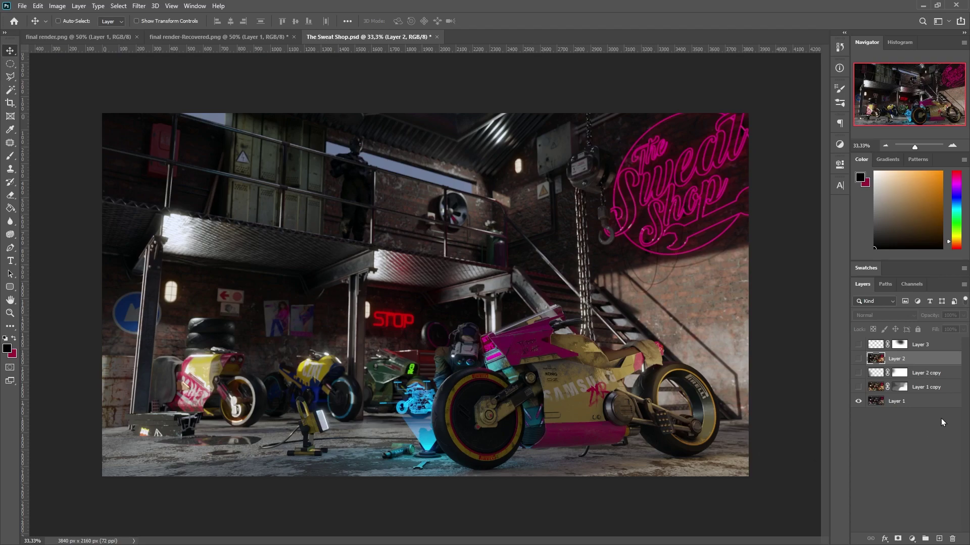
# Disable and re-enable the Layer 1 copy mask to compare the Sweat Shop image.
pyautogui.click(927, 401)
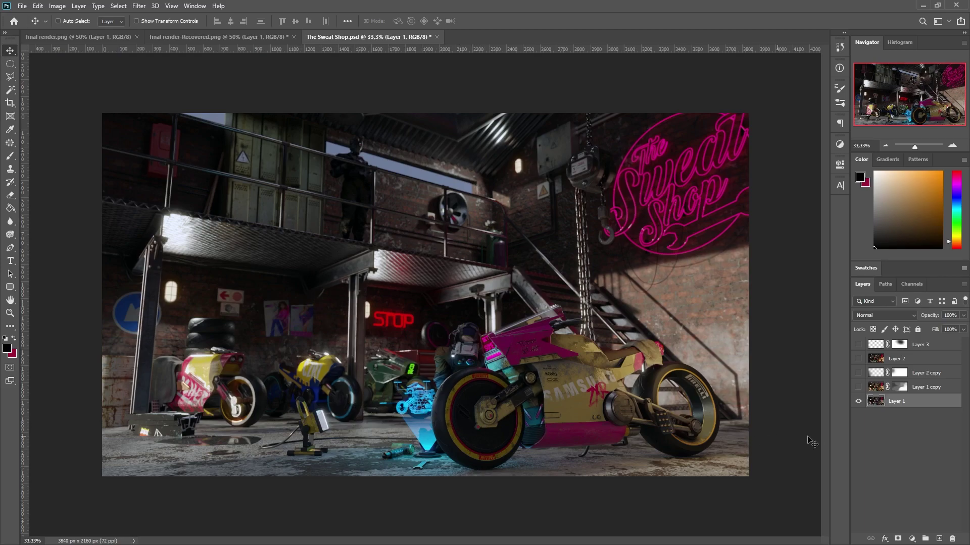
pyautogui.click(901, 389)
pyautogui.rightClick(903, 389)
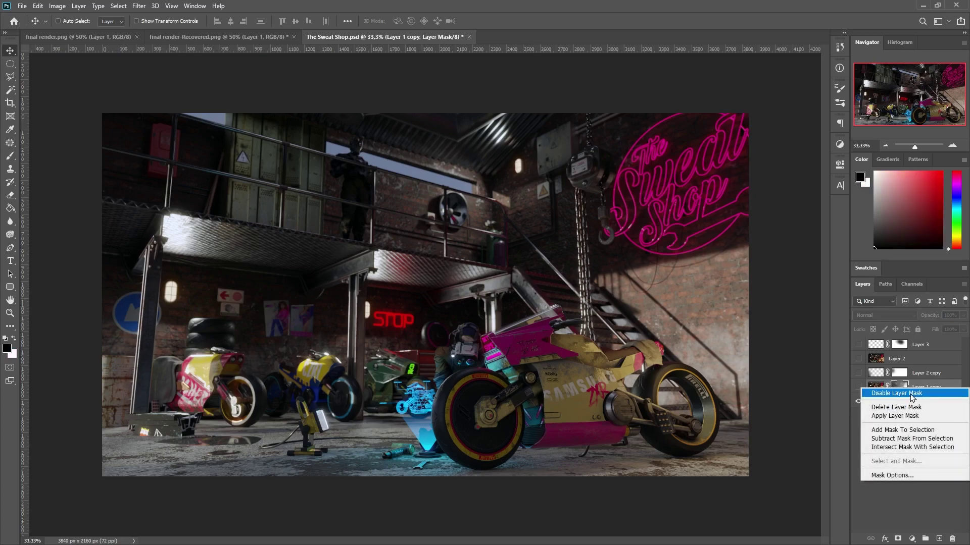
pyautogui.click(911, 395)
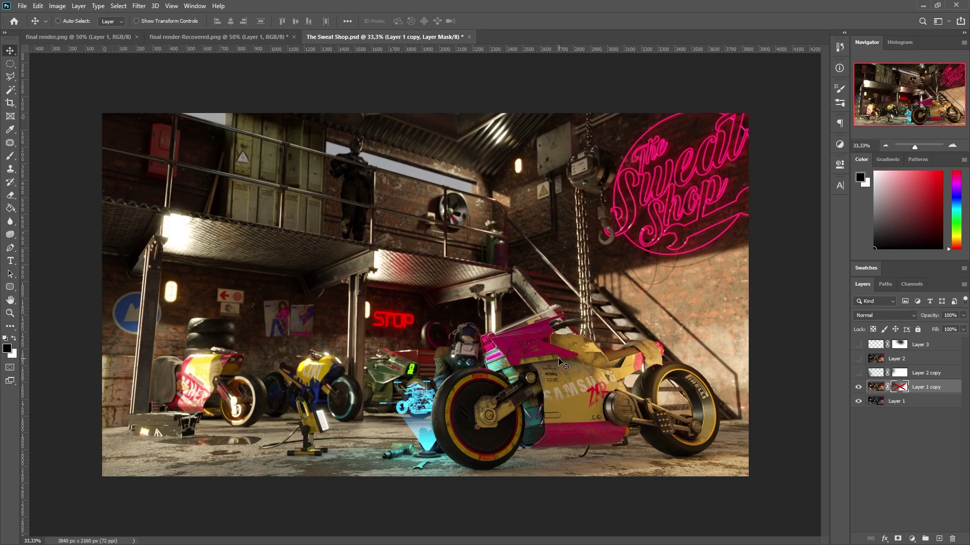
pyautogui.keyDown('shift'); pyautogui.click(900, 389); pyautogui.keyUp('shift')
pyautogui.rightClick(900, 389)
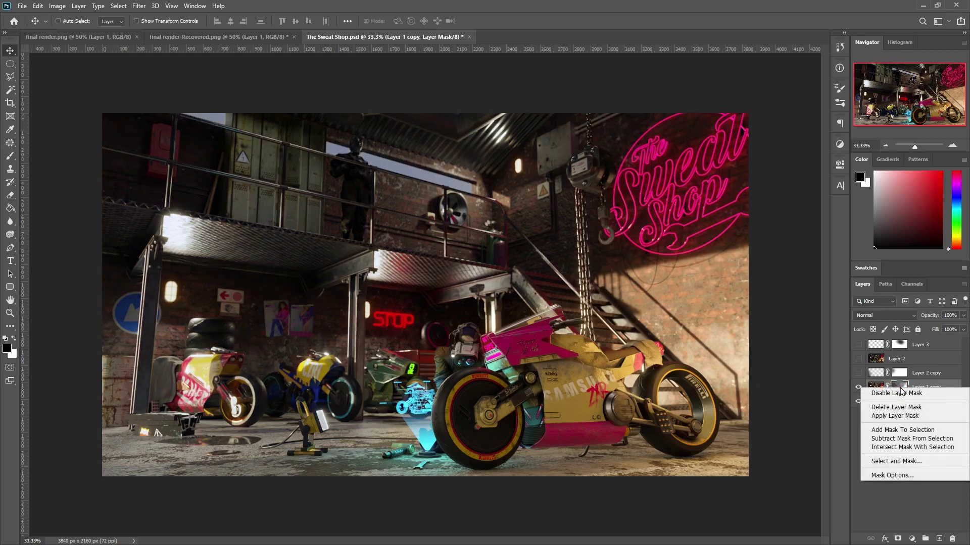
pyautogui.press('Escape')
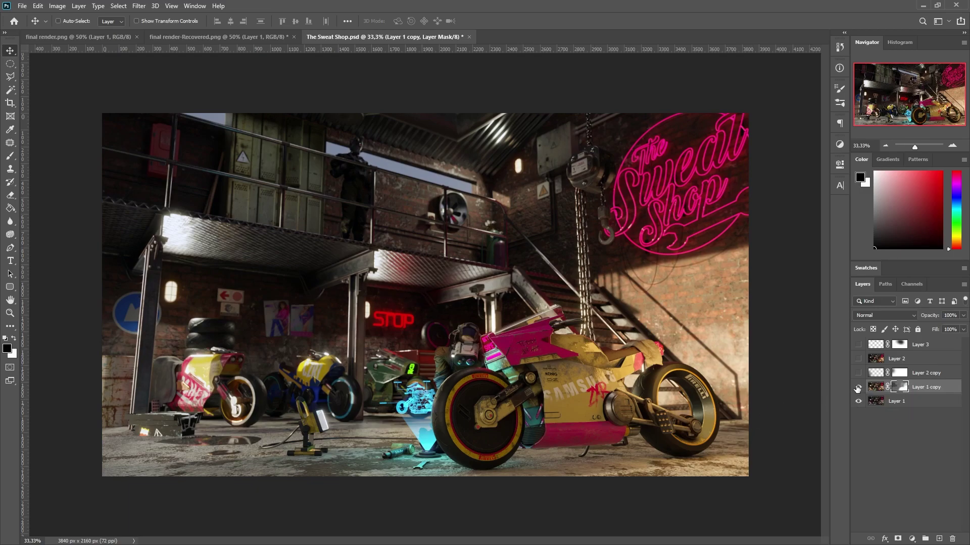
# Toggle Layer 1 copy's visibility repeatedly to compare, leaving it visible.
pyautogui.click(858, 387)
pyautogui.click(858, 387)
pyautogui.click(858, 387)
pyautogui.click(858, 387)
pyautogui.click(858, 387)
pyautogui.click(858, 388)
pyautogui.click(858, 387)
pyautogui.click(858, 388)
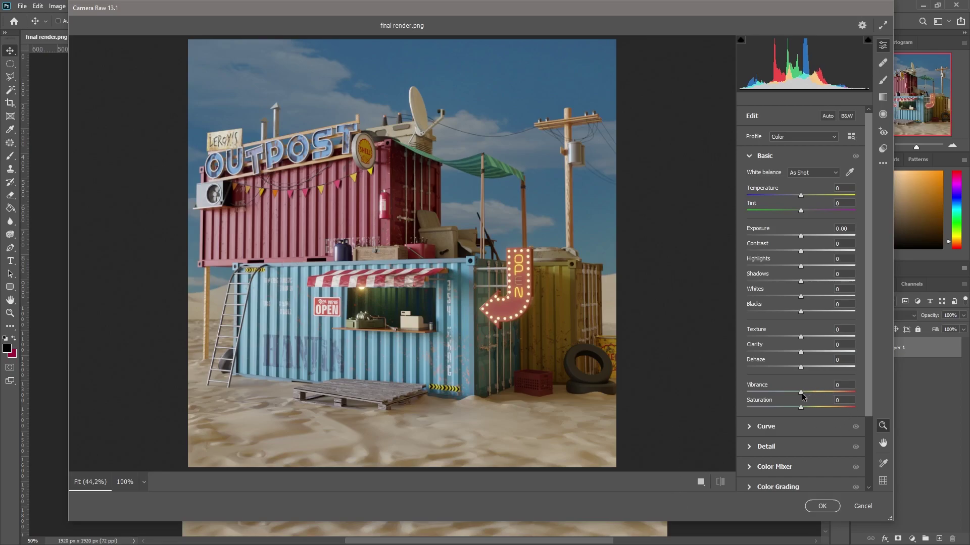
# Preview Vibrance at +100, then settle on Vibrance -1 and Saturation +1 in the Basic panel.
pyautogui.moveTo(801, 392); pyautogui.dragTo(856, 391)
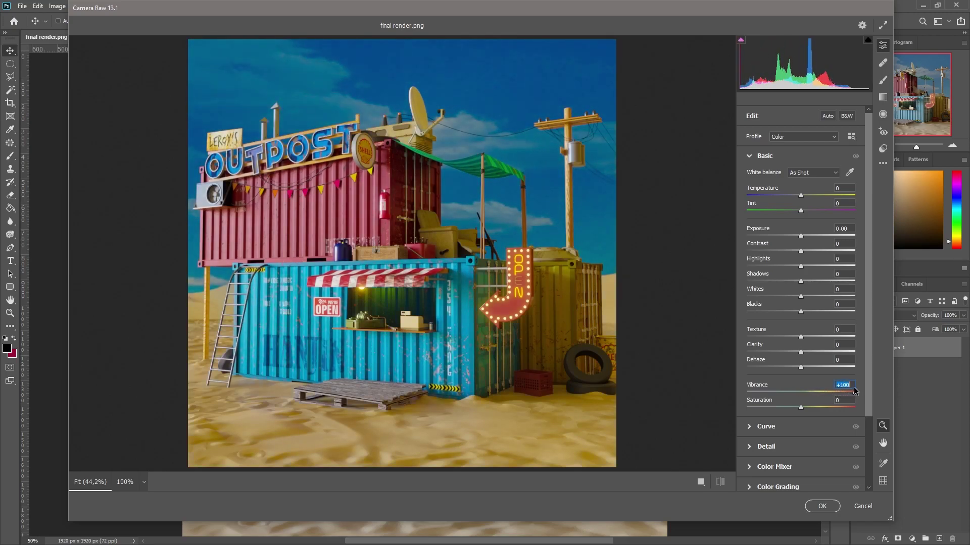
pyautogui.click(800, 391)
pyautogui.click(802, 408)
pyautogui.moveTo(801, 408)
pyautogui.mouseDown()
pyautogui.moveTo(829, 407)
pyautogui.moveTo(801, 408)
pyautogui.mouseUp()
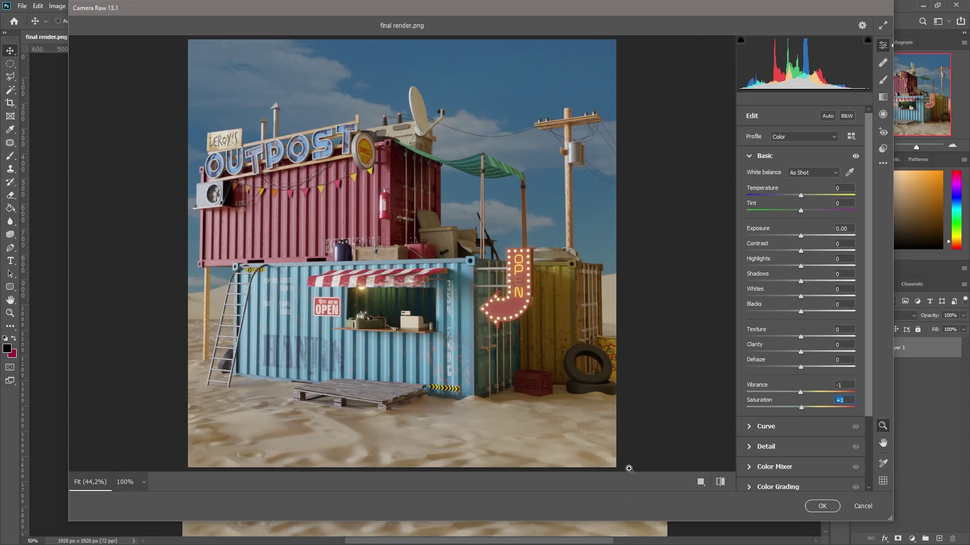
pyautogui.click(750, 158)
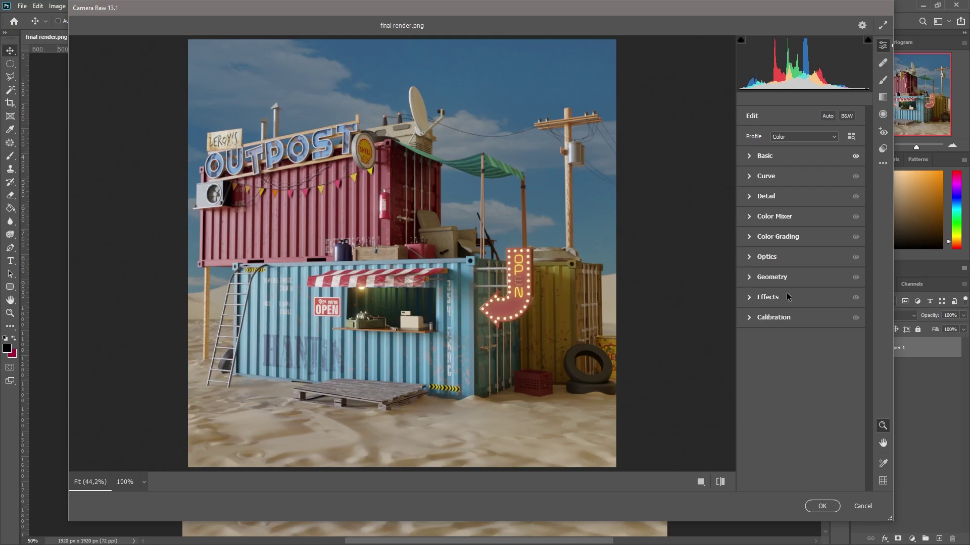
# Add Vignetting -10 and Grain 12 in Camera Raw's Effects section and apply the result.
pyautogui.click(750, 299)
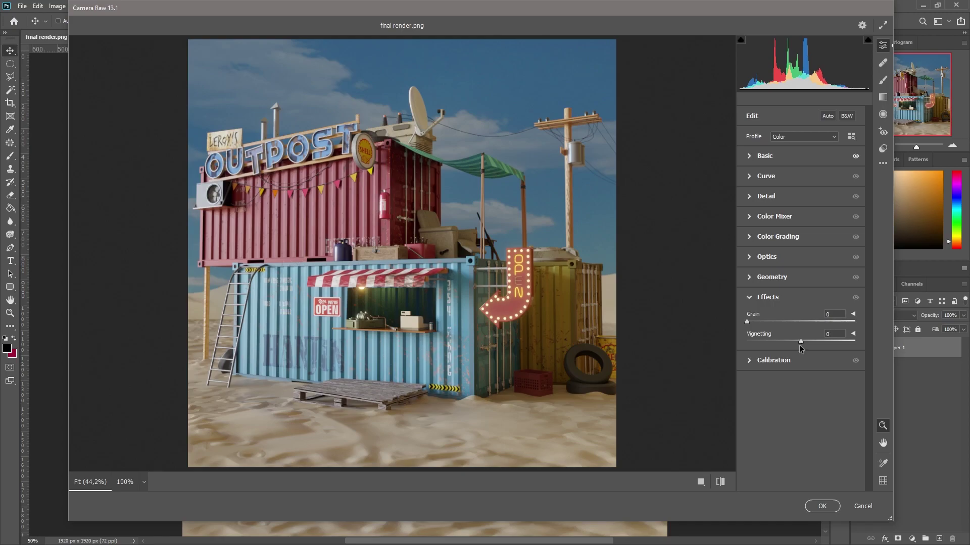
pyautogui.moveTo(802, 341)
pyautogui.mouseDown()
pyautogui.moveTo(774, 345)
pyautogui.moveTo(822, 344)
pyautogui.moveTo(796, 347)
pyautogui.mouseUp()
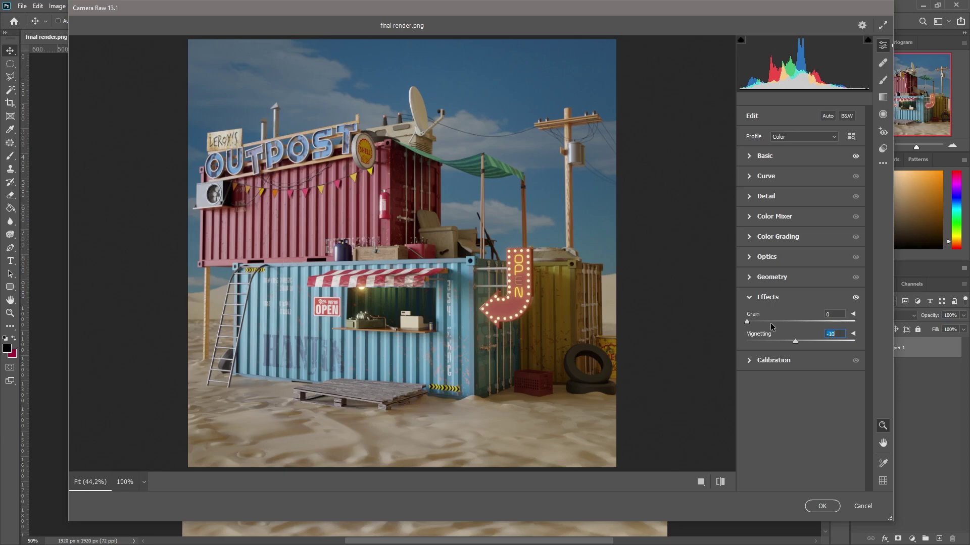
pyautogui.moveTo(748, 323); pyautogui.dragTo(727, 328)
pyautogui.moveTo(745, 322); pyautogui.dragTo(764, 323)
pyautogui.click(822, 507)
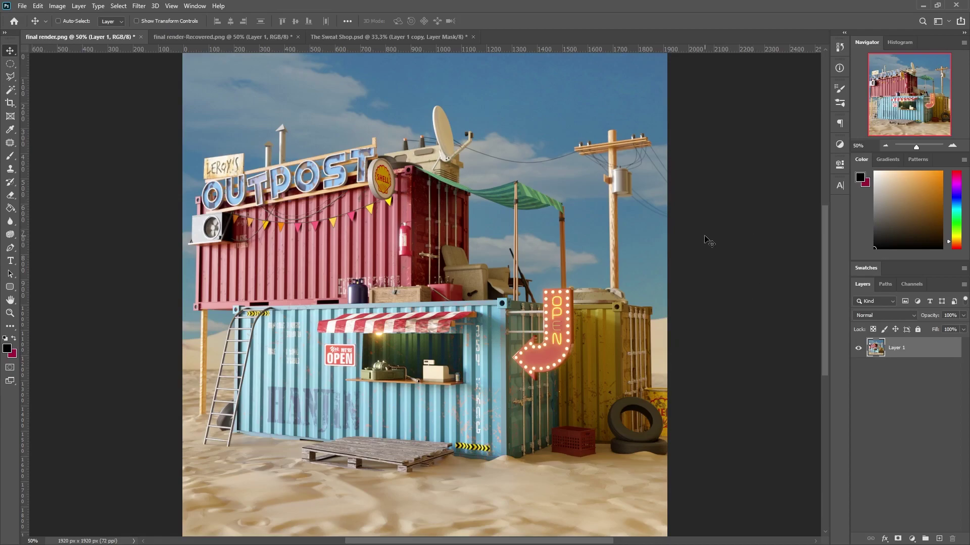
pyautogui.click(840, 49)
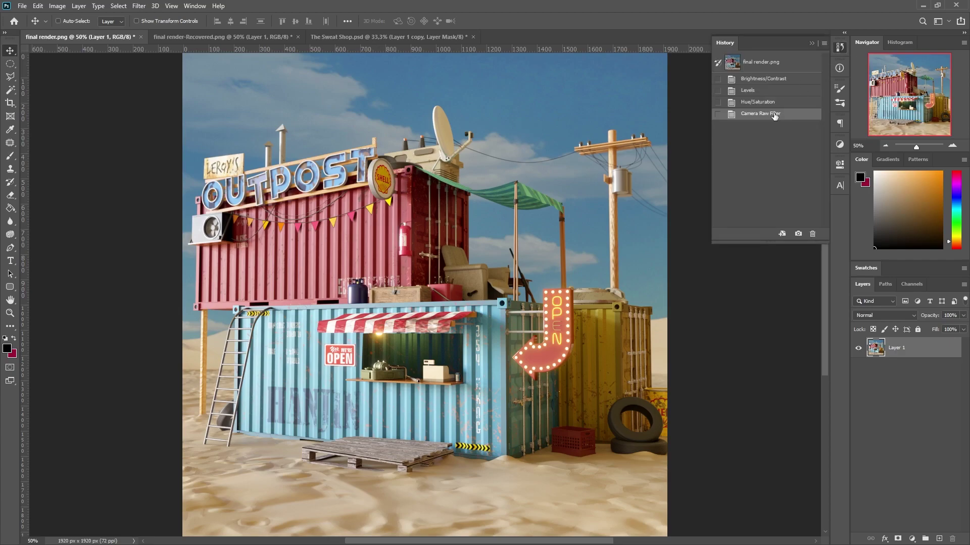
pyautogui.click(767, 63)
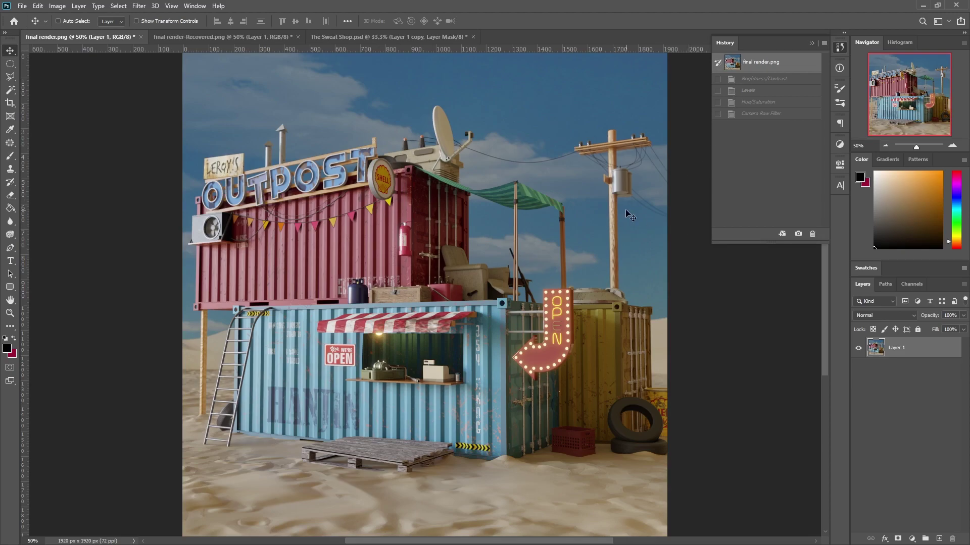
pyautogui.click(762, 114)
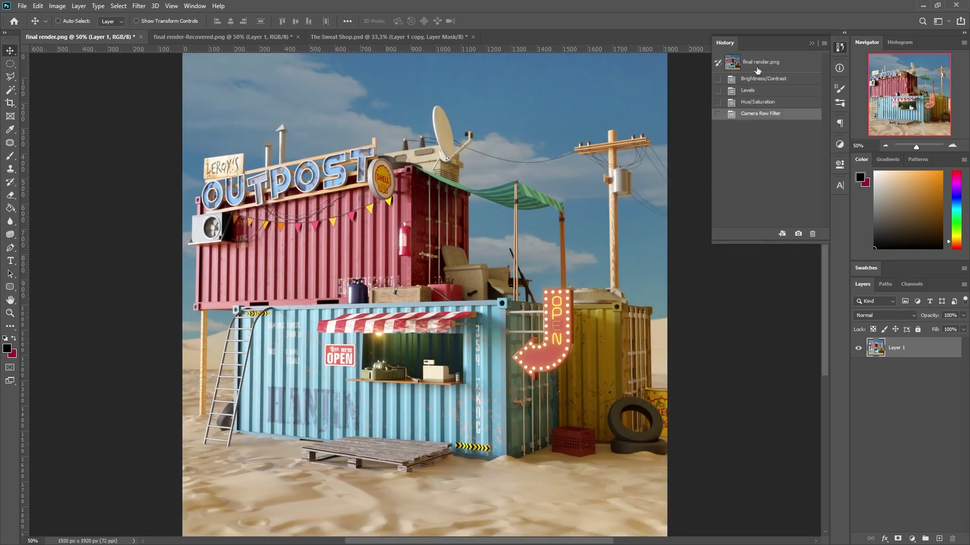
pyautogui.click(757, 64)
pyautogui.click(756, 116)
pyautogui.click(756, 67)
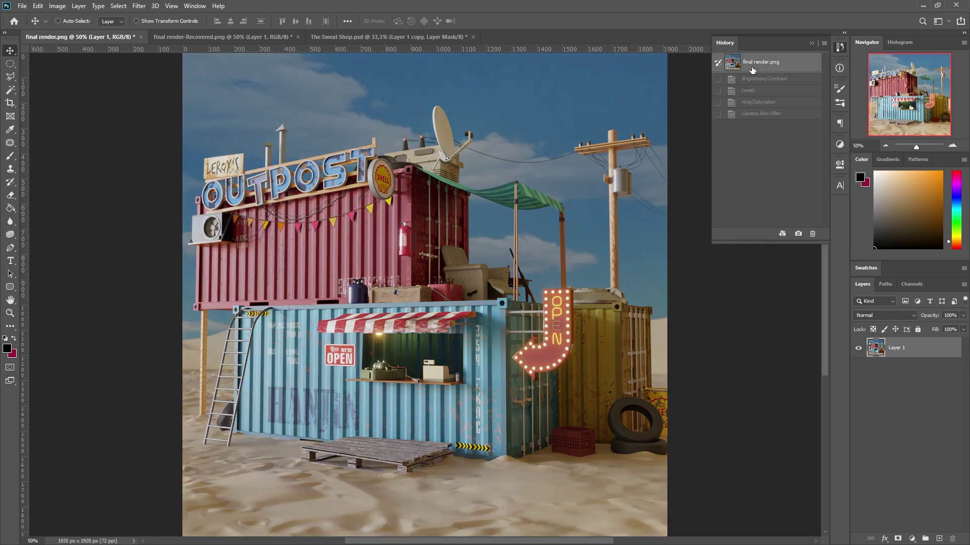
pyautogui.click(749, 115)
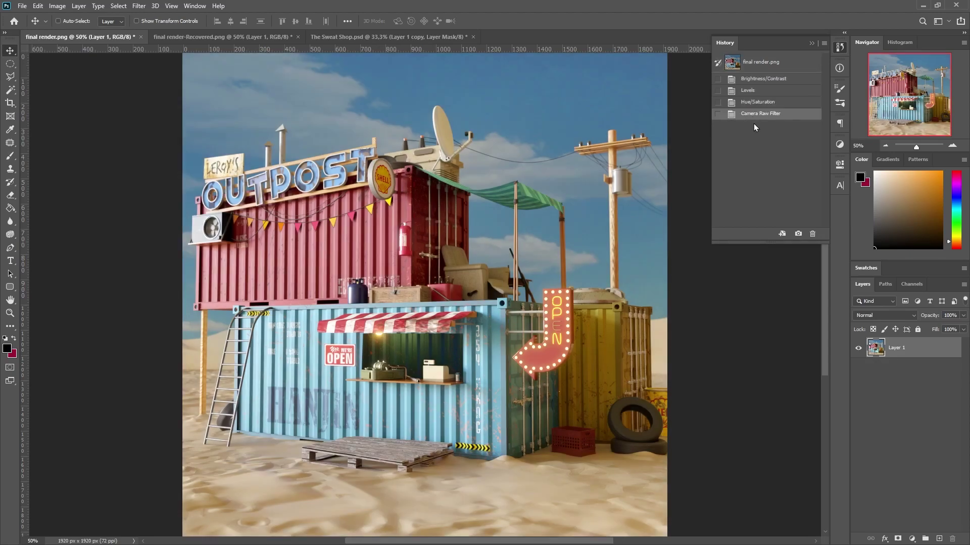